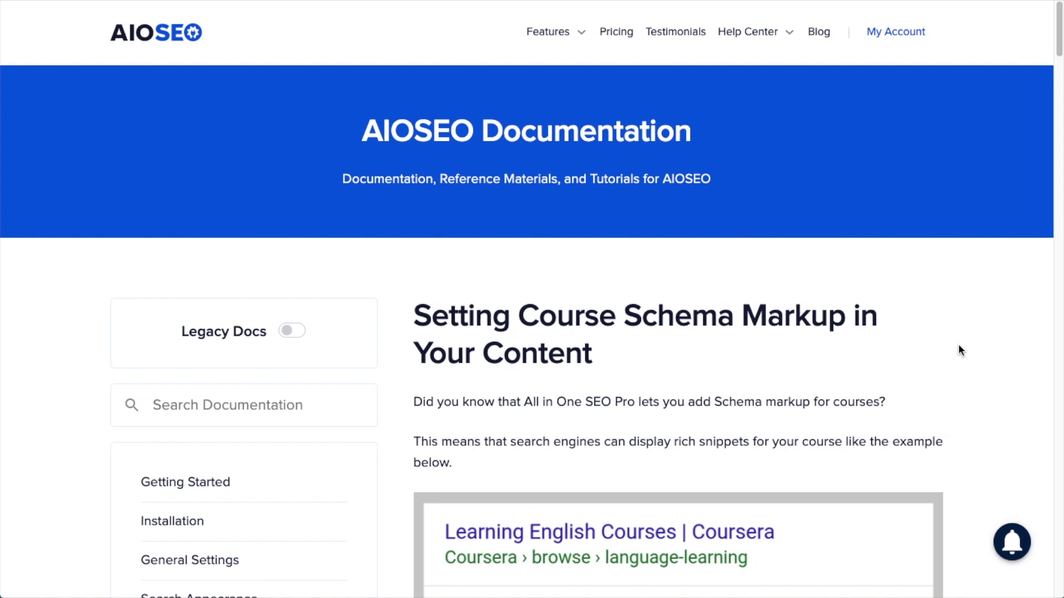
Step: Scroll through the AIOSEO course schema documentation article
scroll(965, 330, down, 1)
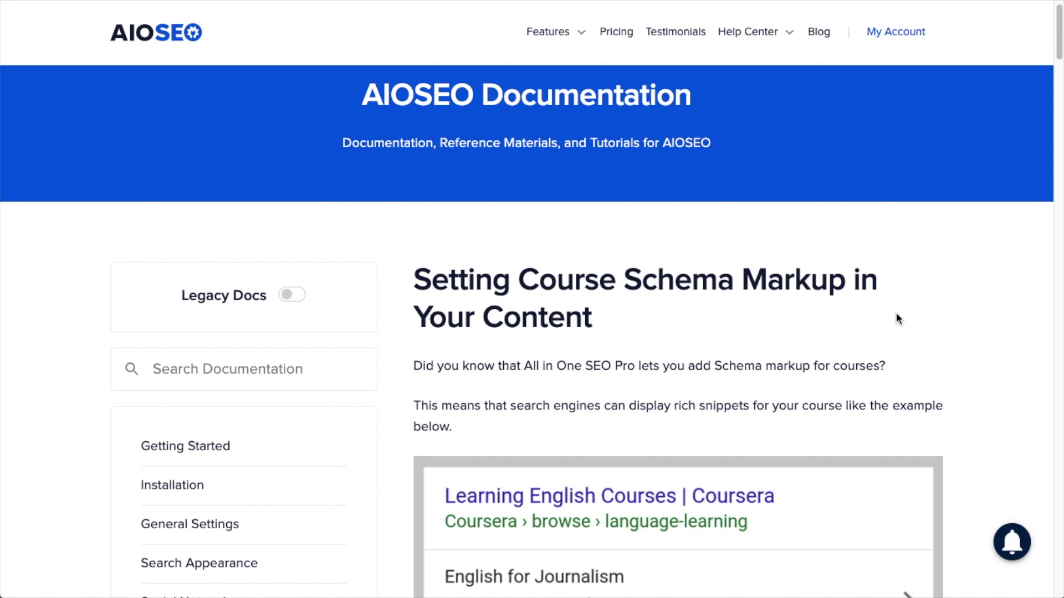
scroll(897, 319, down, 5)
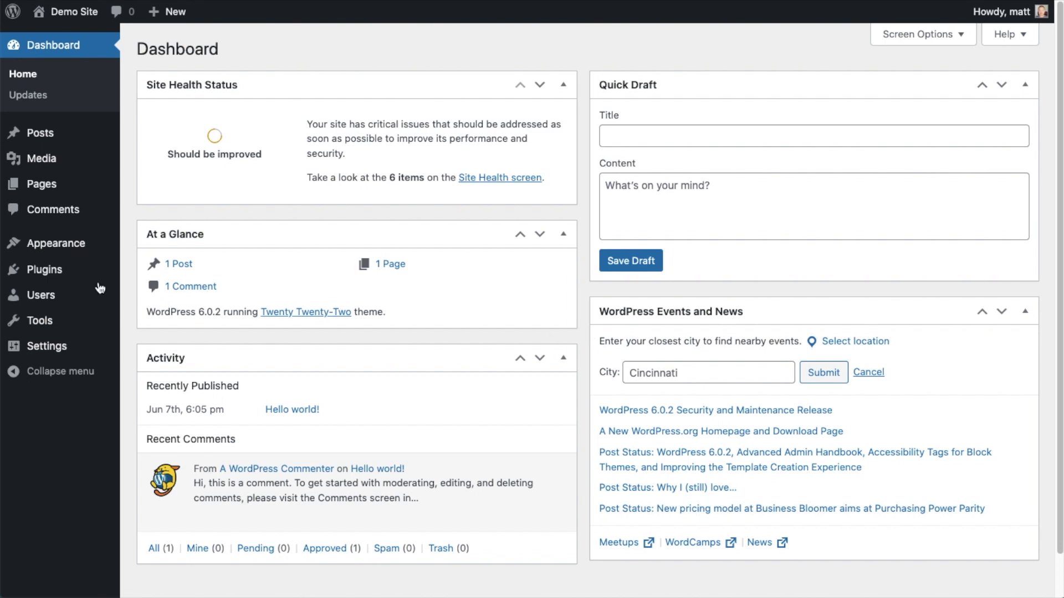
Step: View the empty installed Plugins list, then go to the Add Plugins page
click(50, 272)
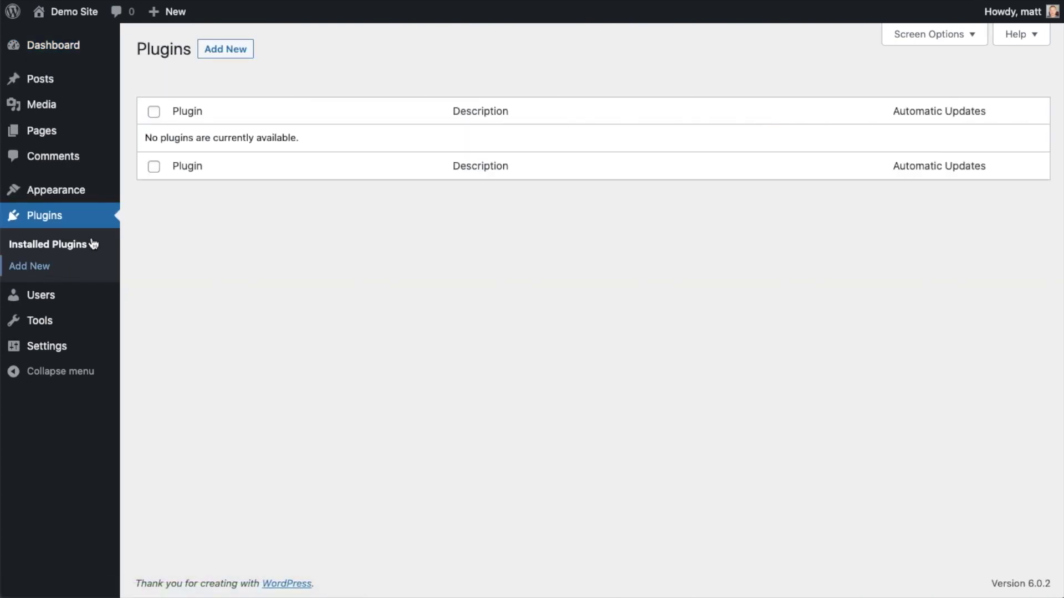
click(232, 55)
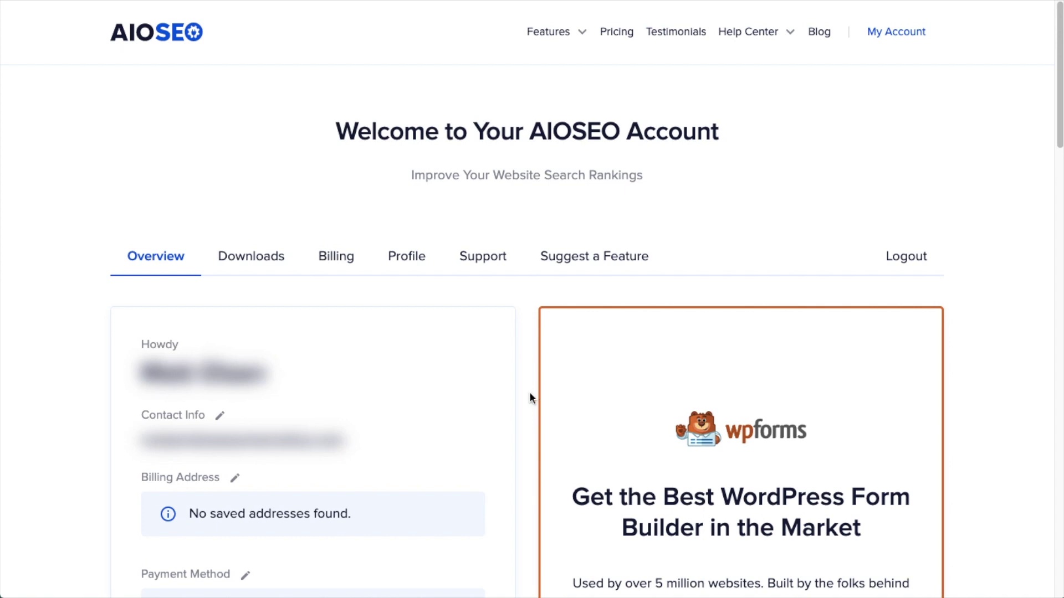
Step: Download the AIOSEO Pro 4.2.4.2 zip from the account's Downloads tab
click(268, 263)
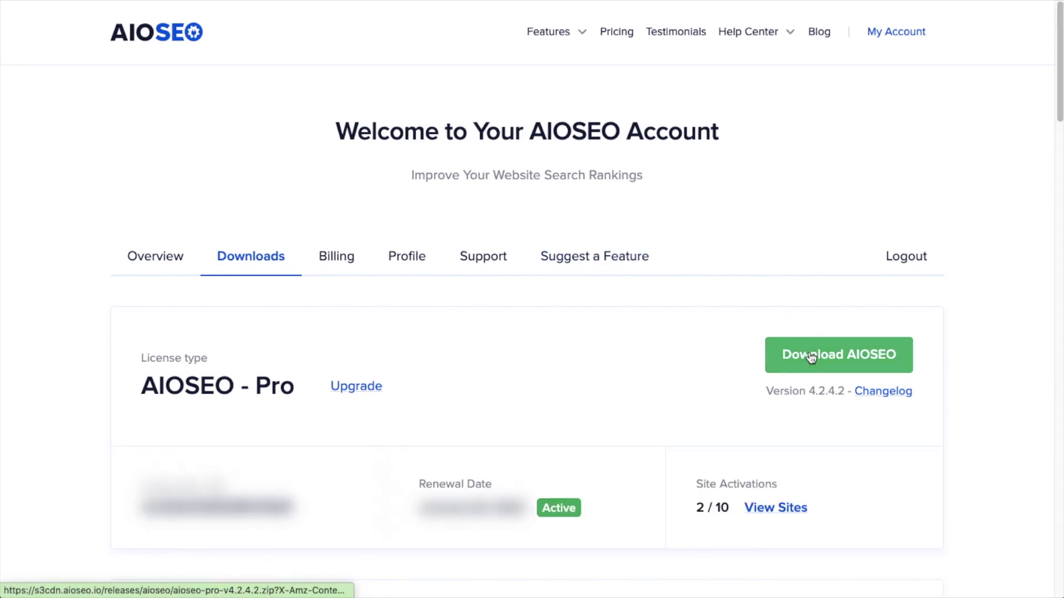
click(811, 358)
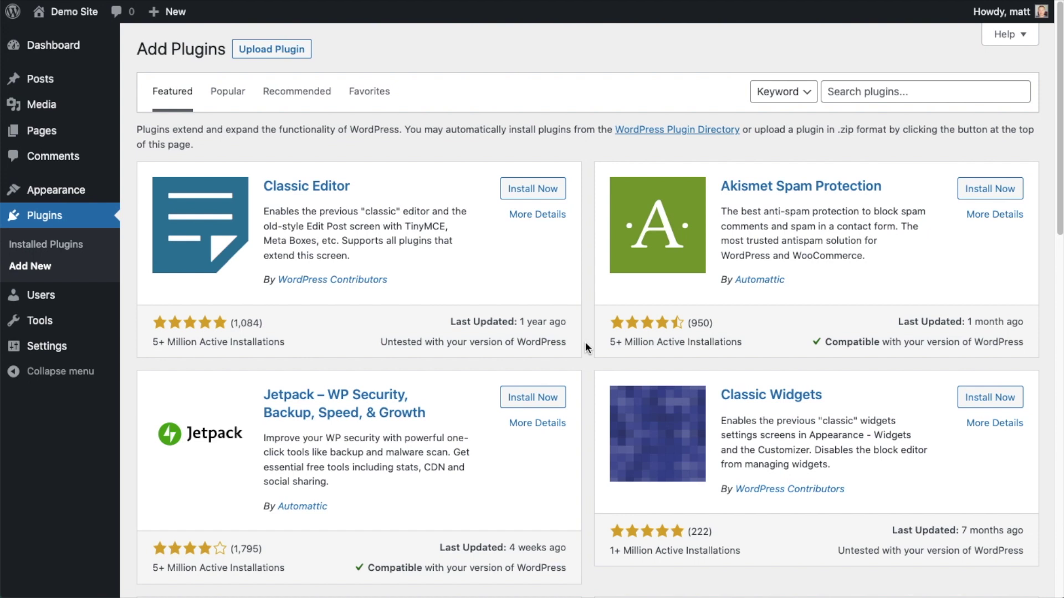
Step: Upload aioseo-pro-v4.2.4.2.zip, install it, and activate the AIOSEO Pro plugin
click(283, 50)
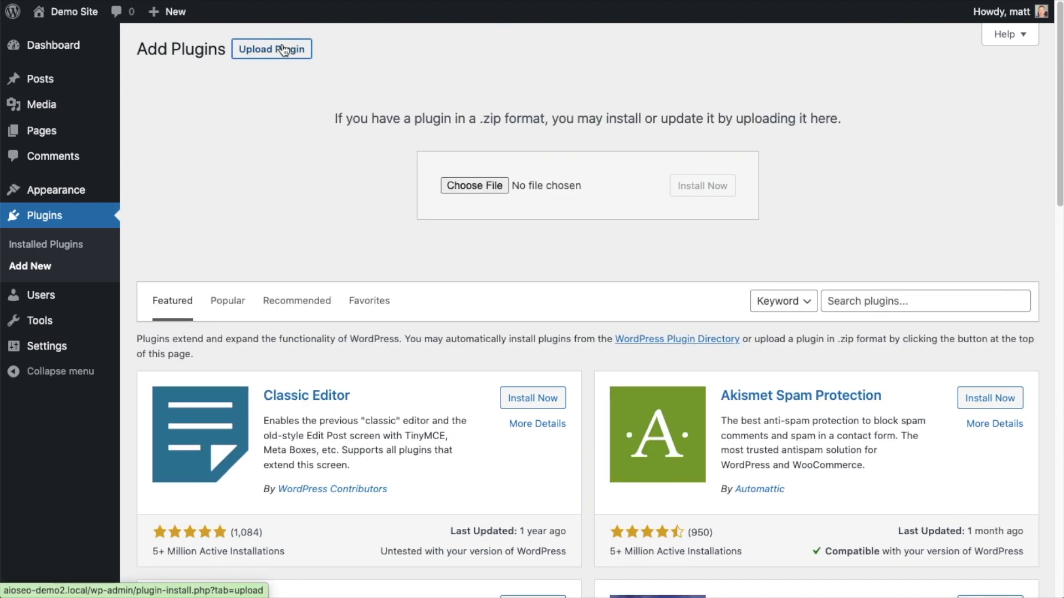
click(474, 186)
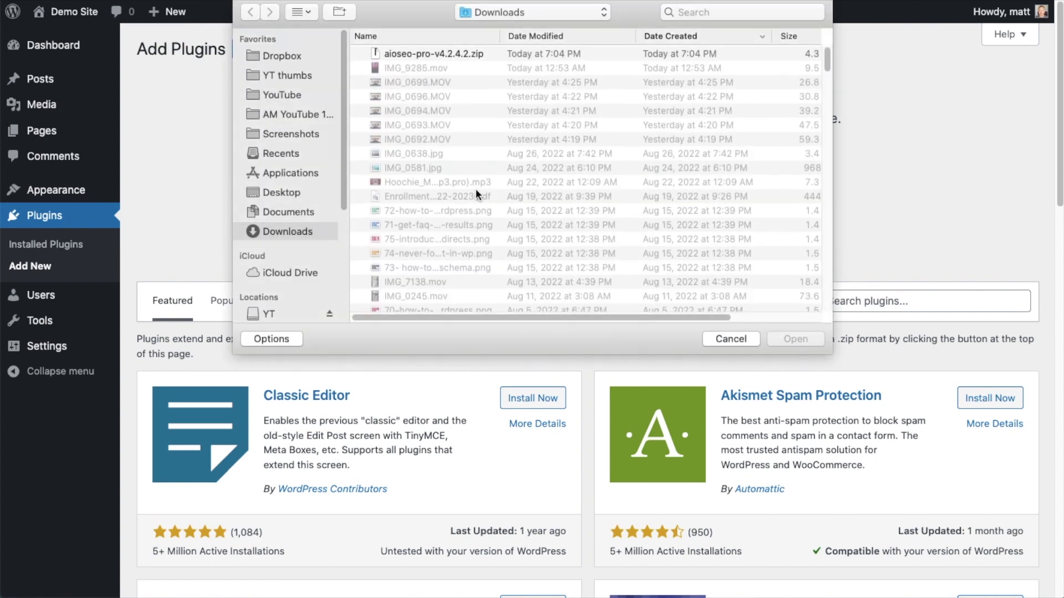
double_click(427, 53)
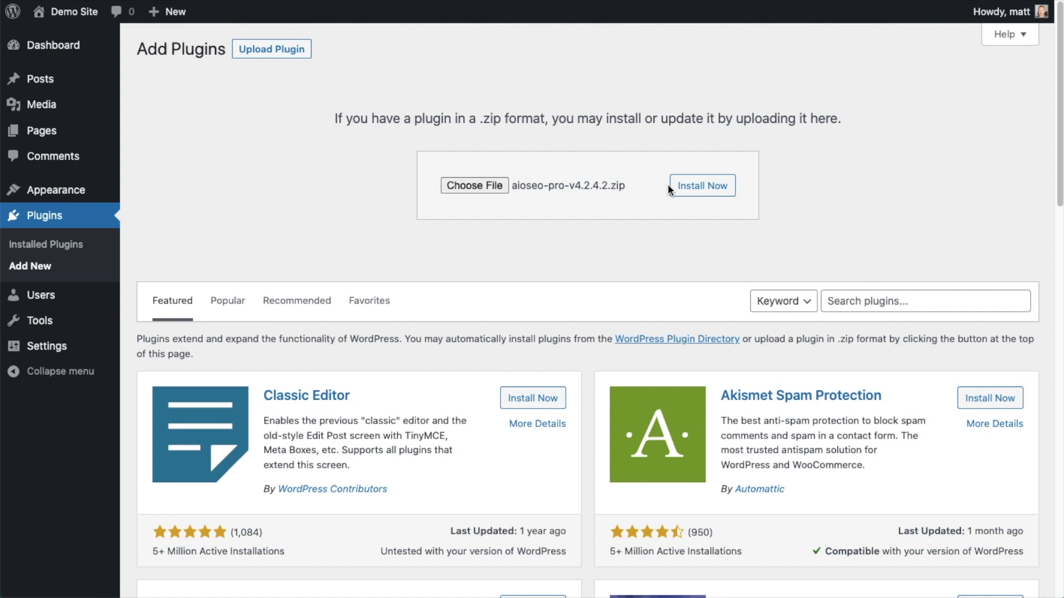
click(689, 192)
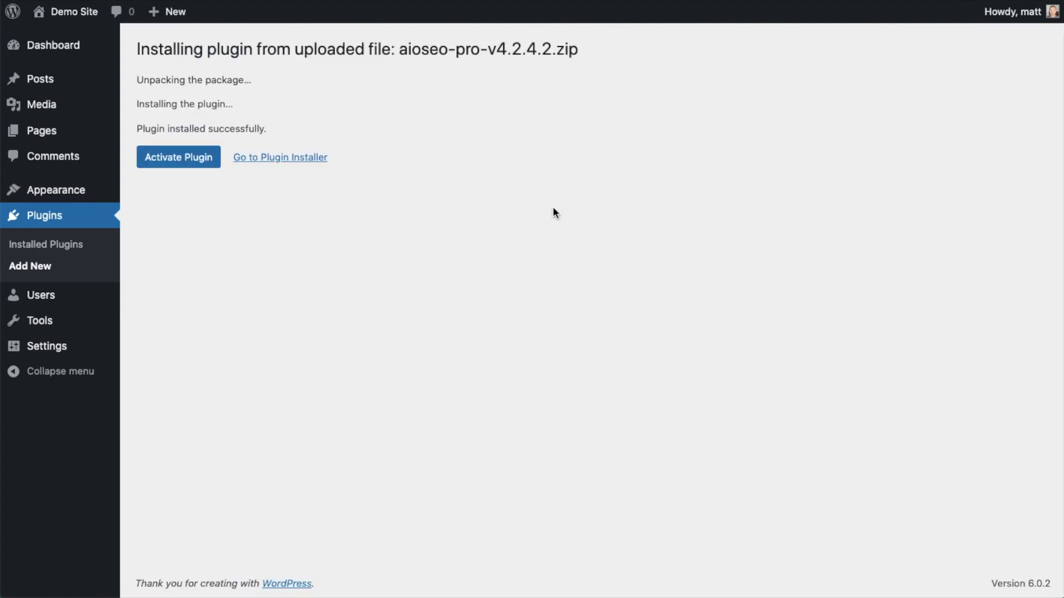
click(172, 158)
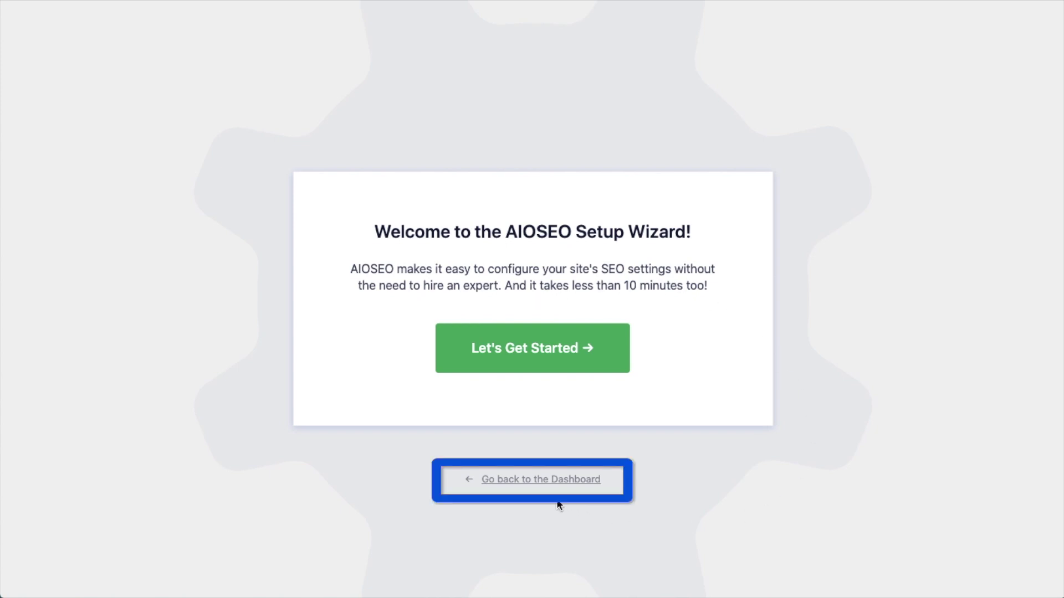
Step: Skip the setup wizard and follow the 'valid license key is required' link to the account
click(539, 487)
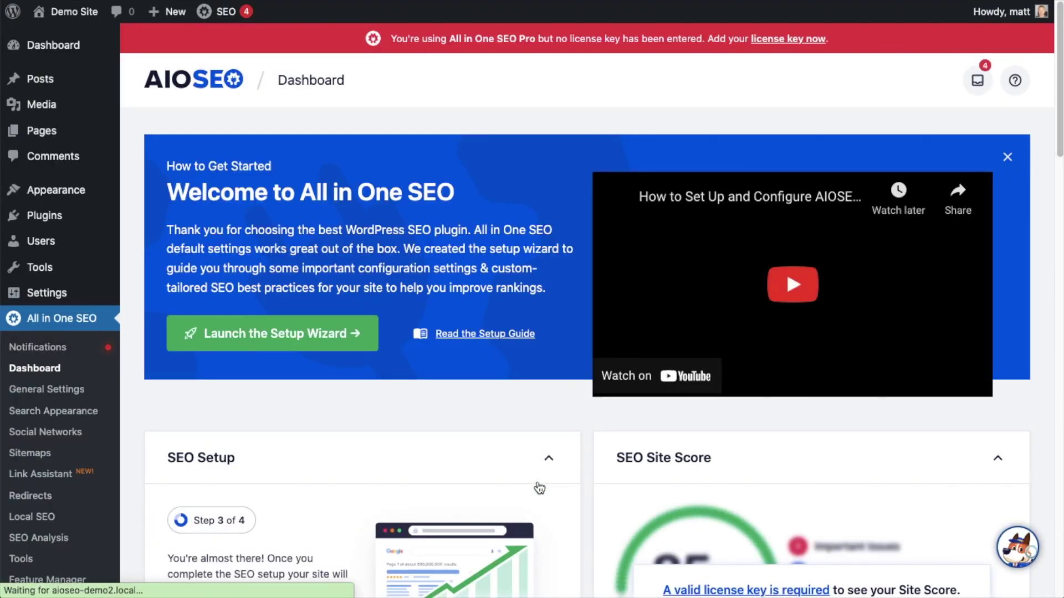
scroll(586, 278, down, 7)
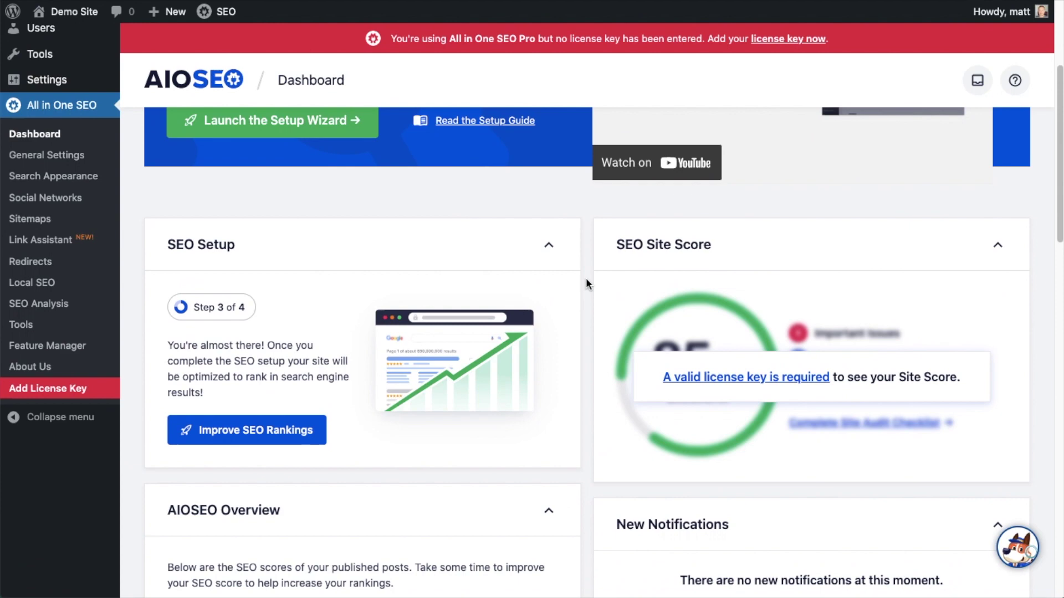
click(733, 218)
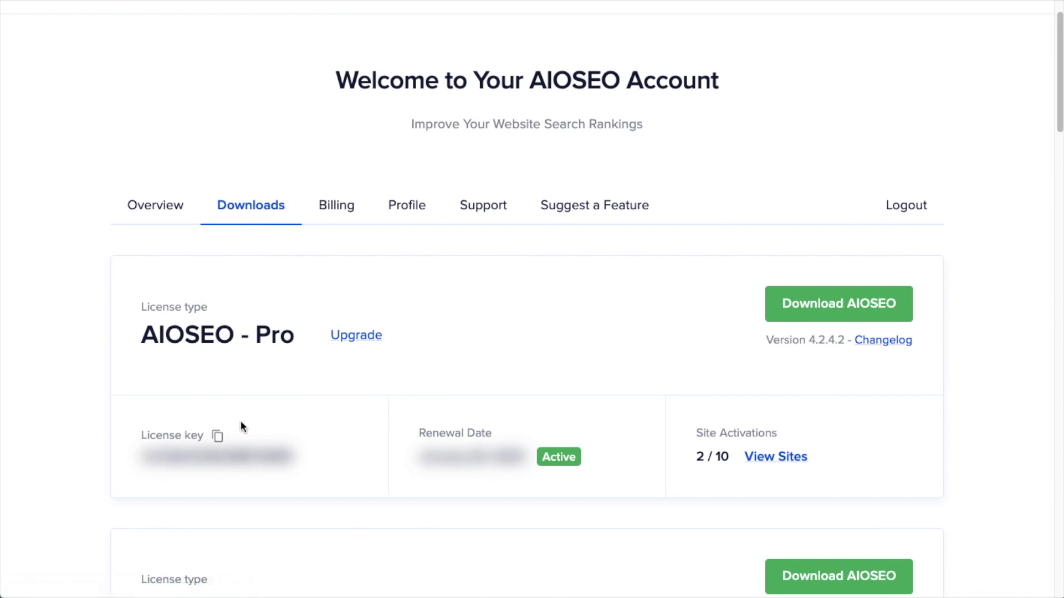
Step: Copy the AIOSEO Pro license key to the clipboard
click(218, 438)
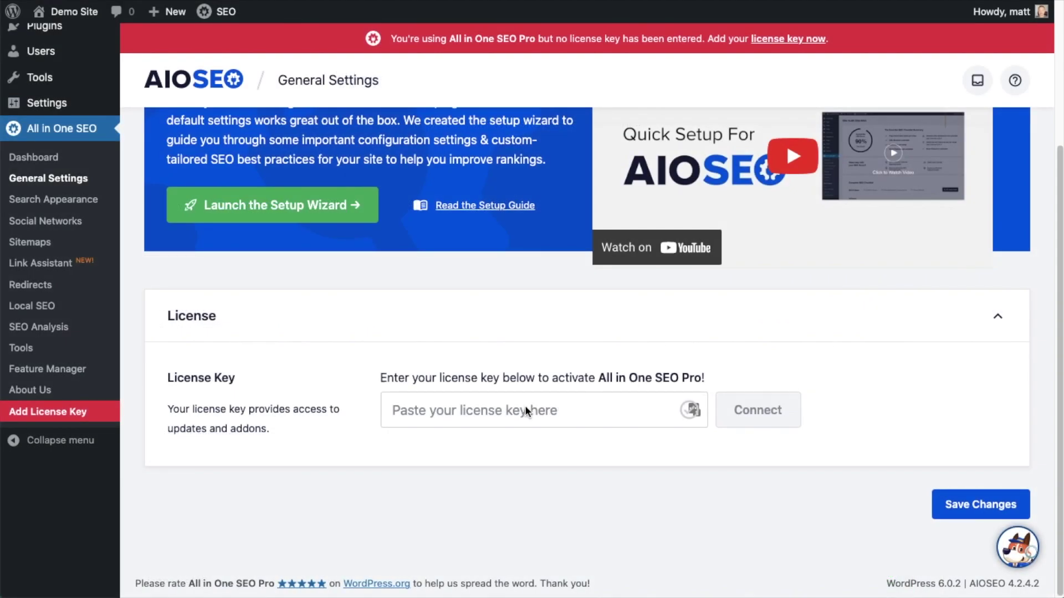
Step: Paste the license key, connect it to activate Pro, save, and return to the Dashboard
click(481, 409)
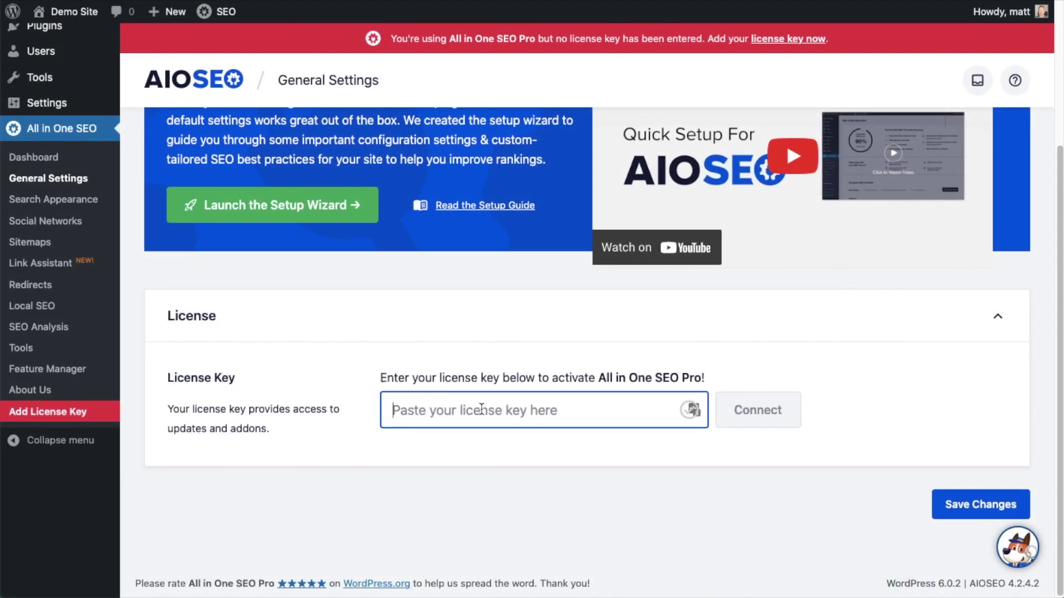
key(ctrl+v)
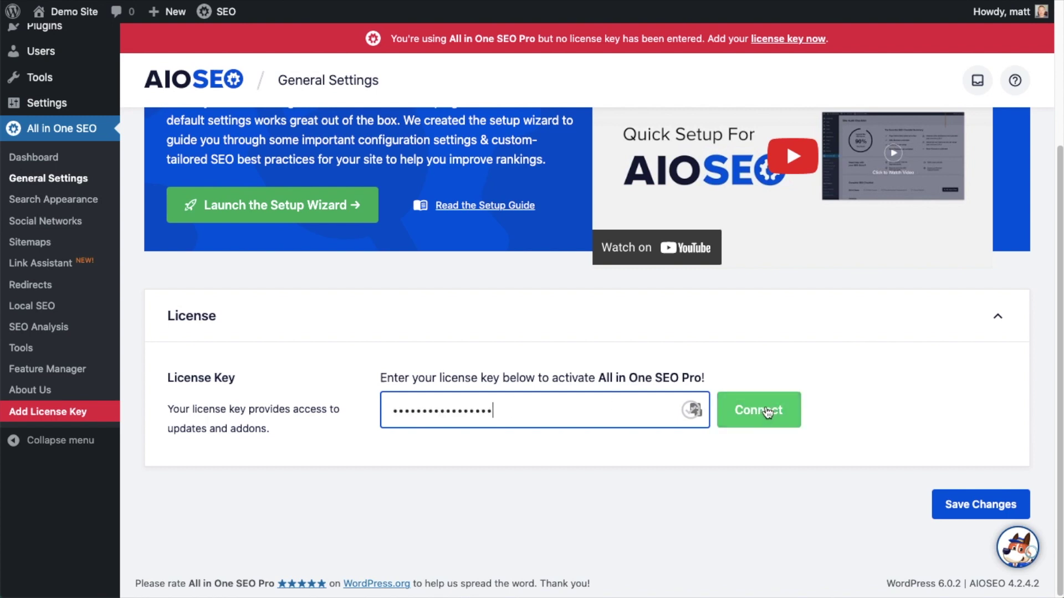
click(766, 410)
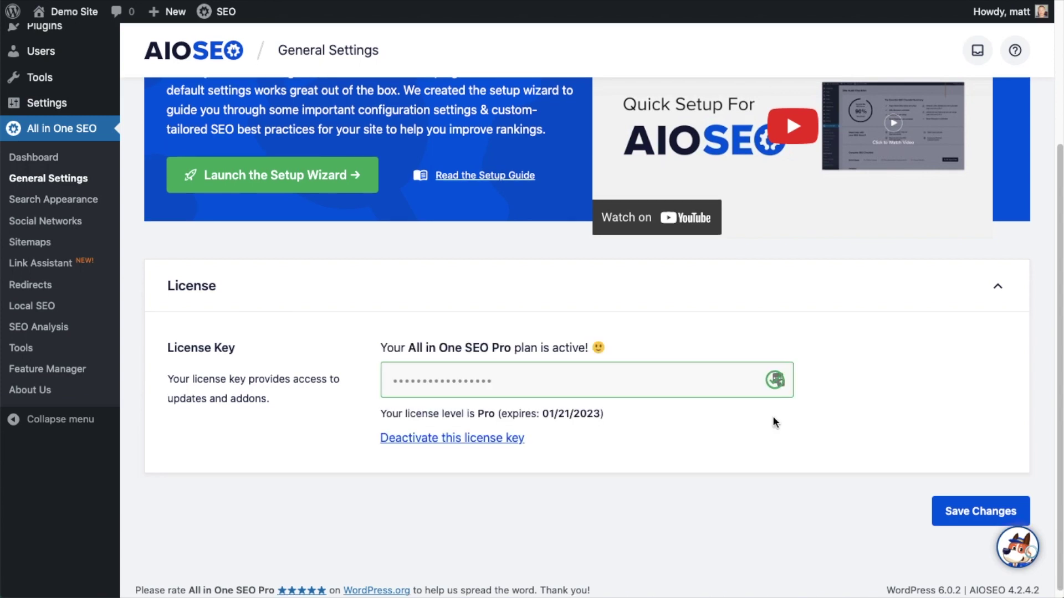
click(985, 511)
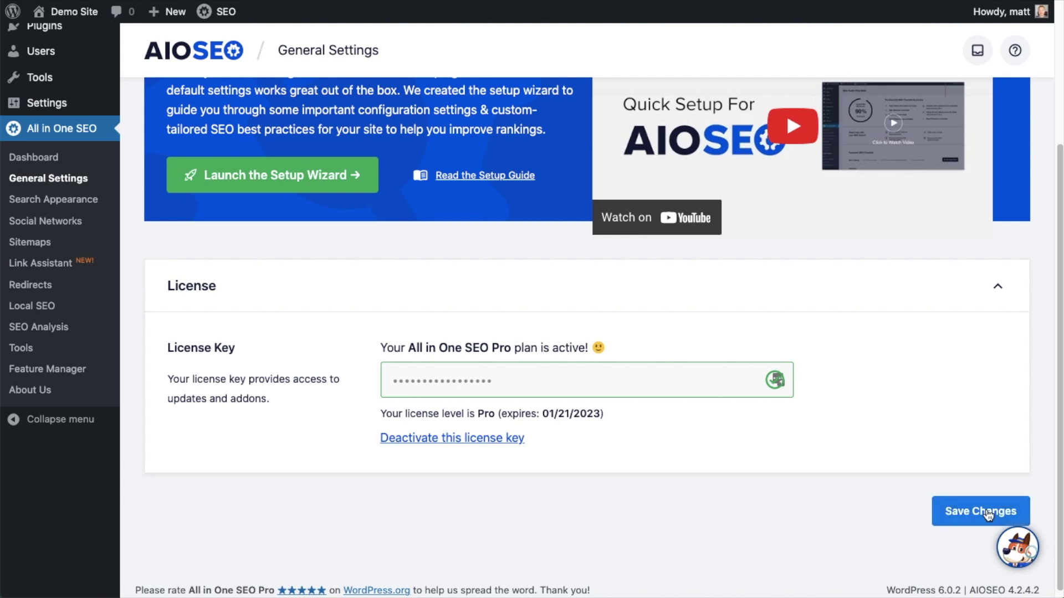
scroll(681, 360, up, 3)
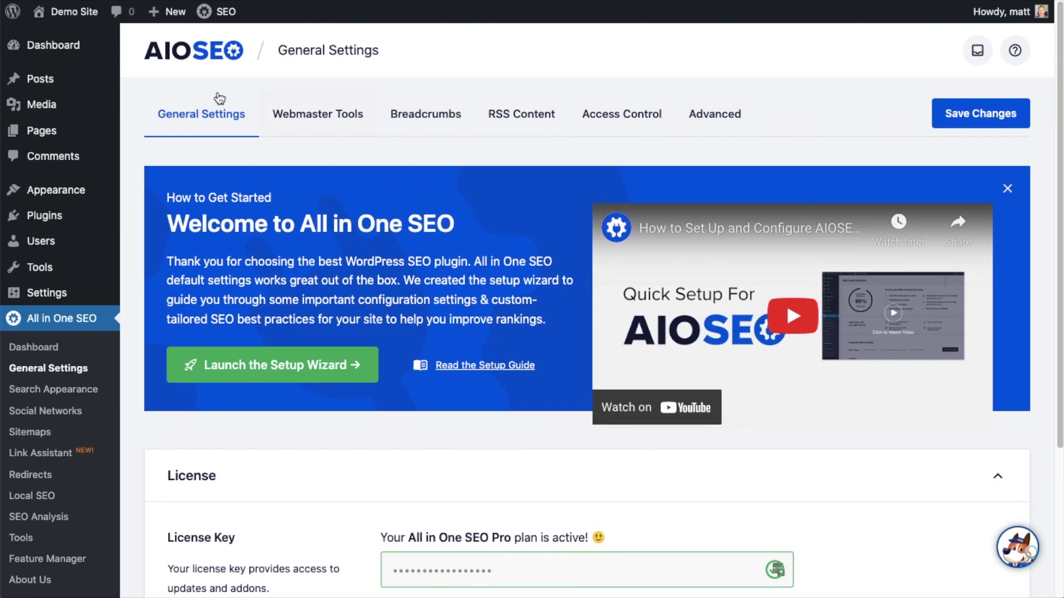
click(60, 53)
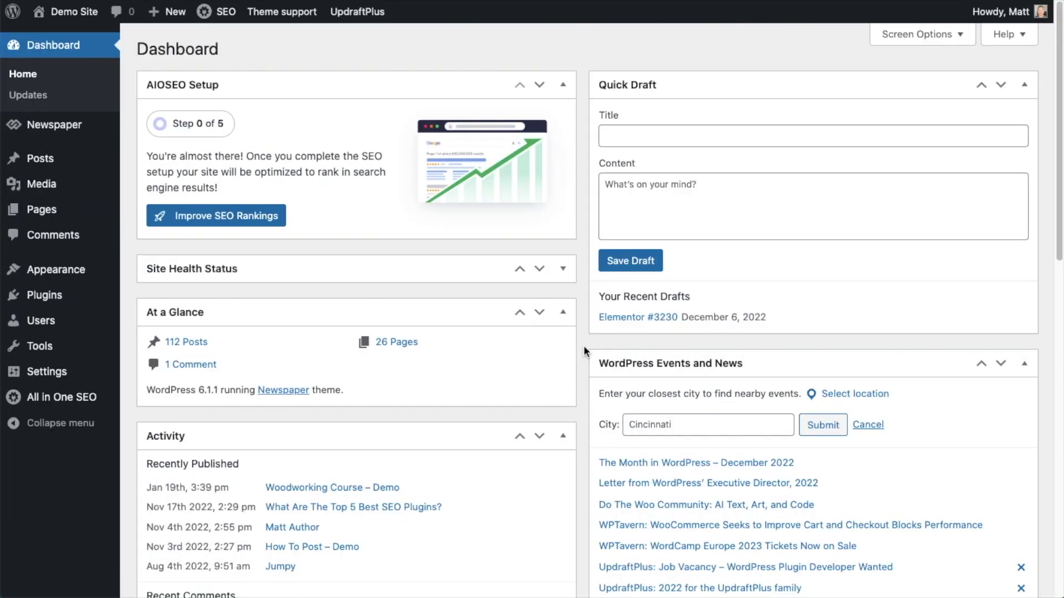
Step: Open 'Woodworking Course – Demo' from the Posts list in the block editor
click(39, 160)
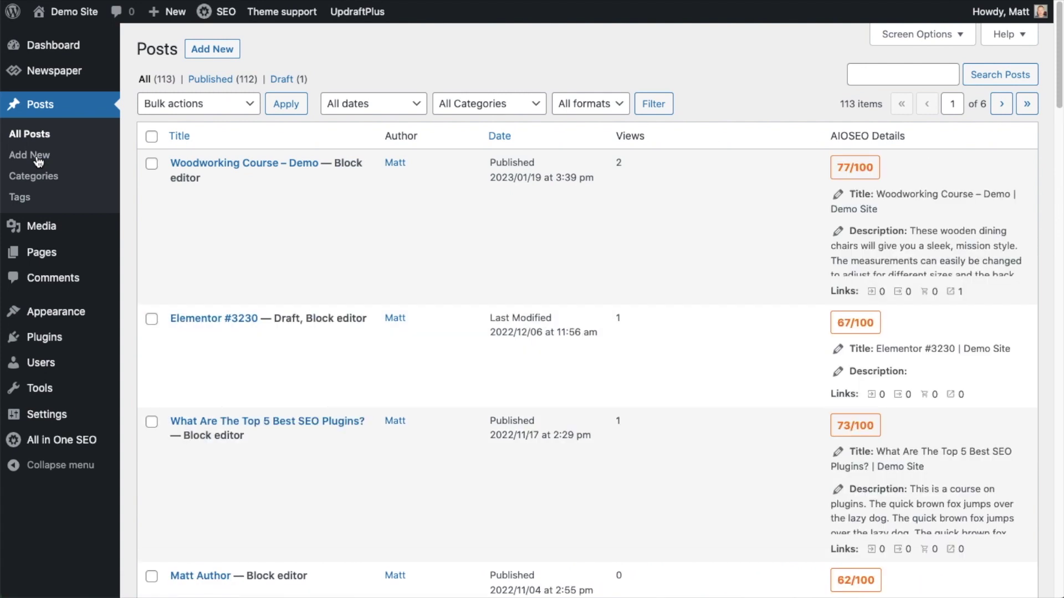
mouse_move(582, 378)
mouse_move(309, 178)
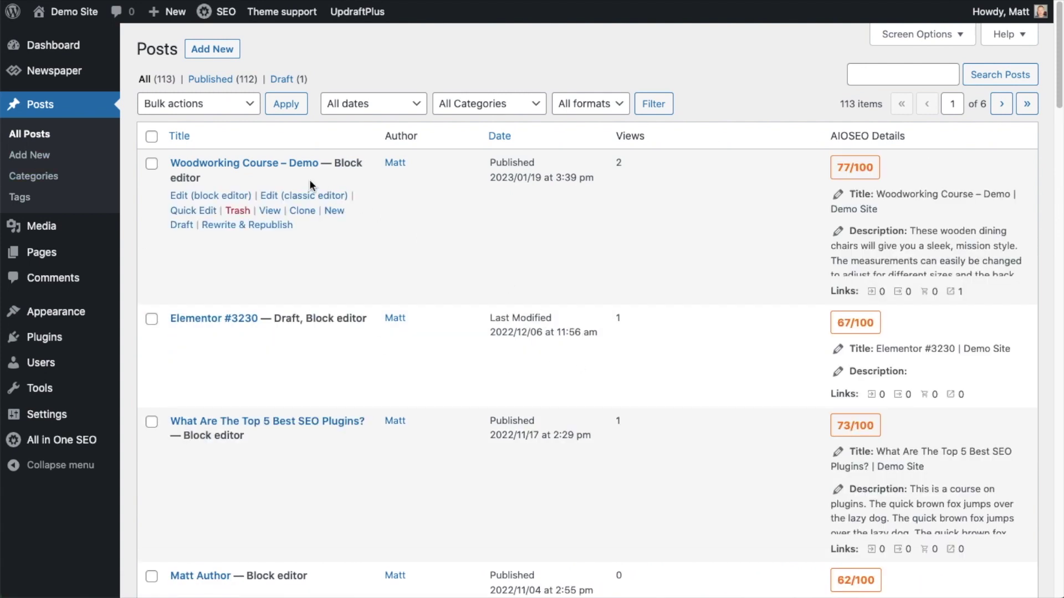
click(268, 172)
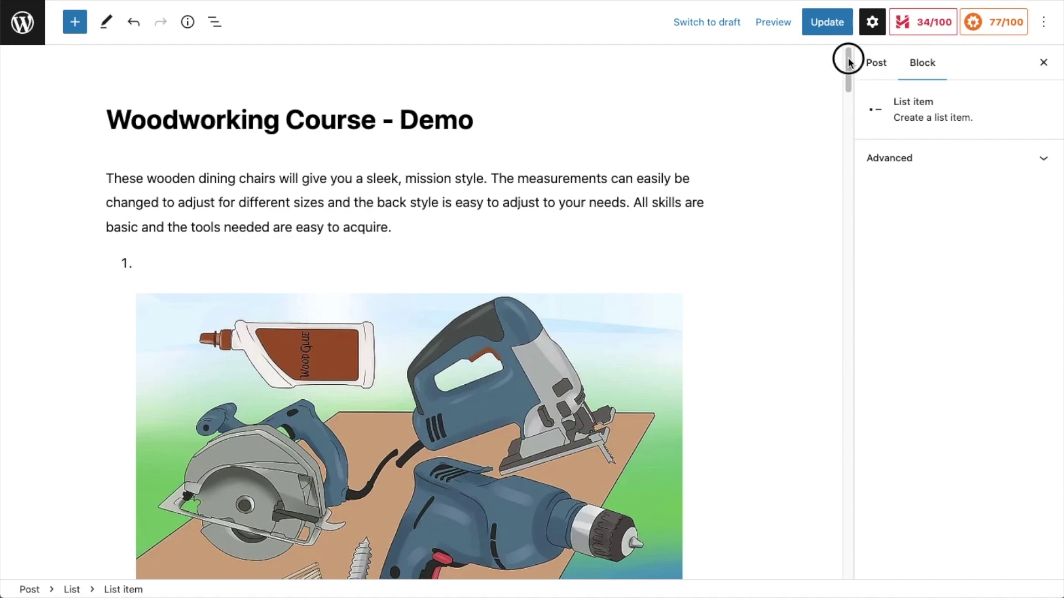
Step: Scroll down to AIOSEO Settings and open the Schema tab showing the Recipe schema
drag(852, 58, 867, 429)
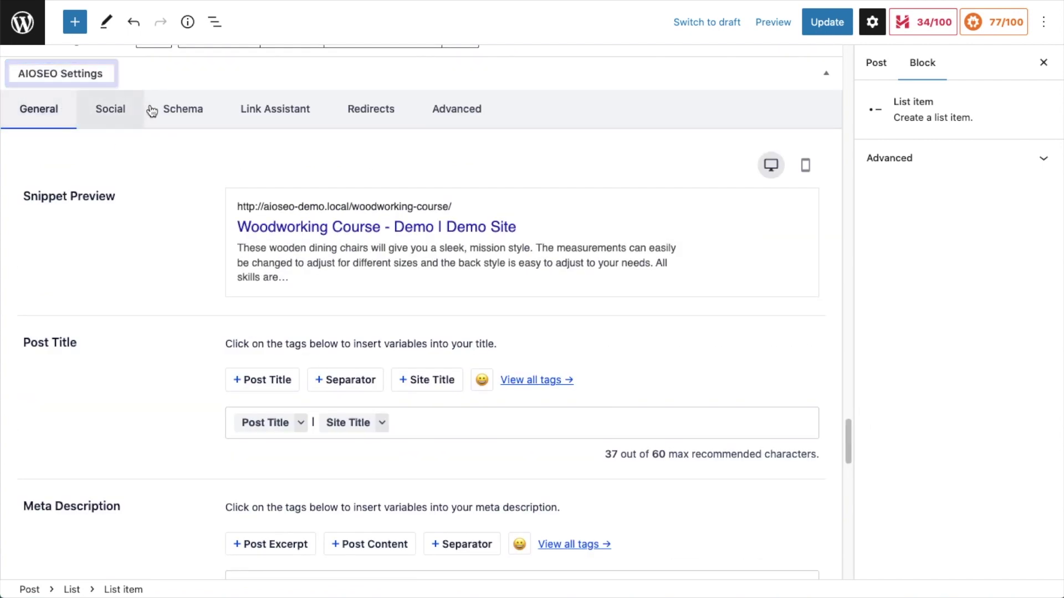
click(183, 111)
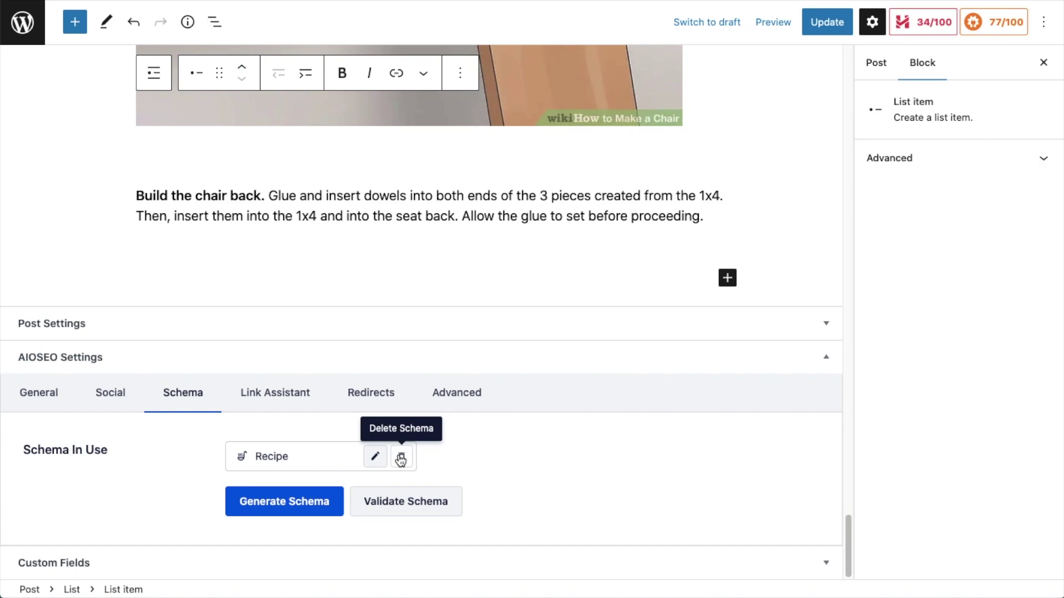
Step: Delete the post's Recipe schema and open the Schema Generator catalog
click(401, 462)
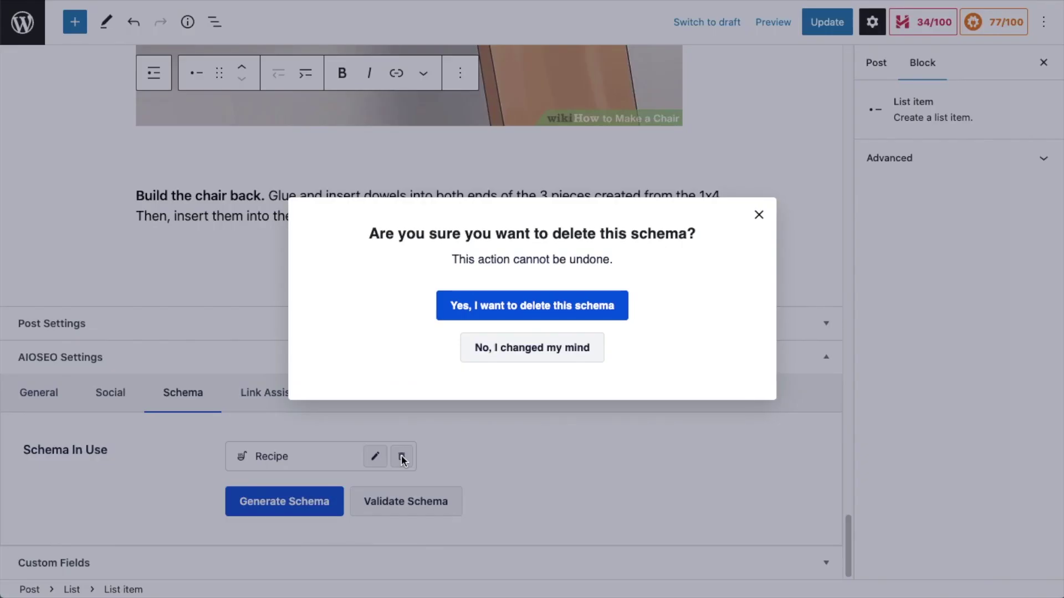
click(525, 311)
scroll(525, 312, down, 1)
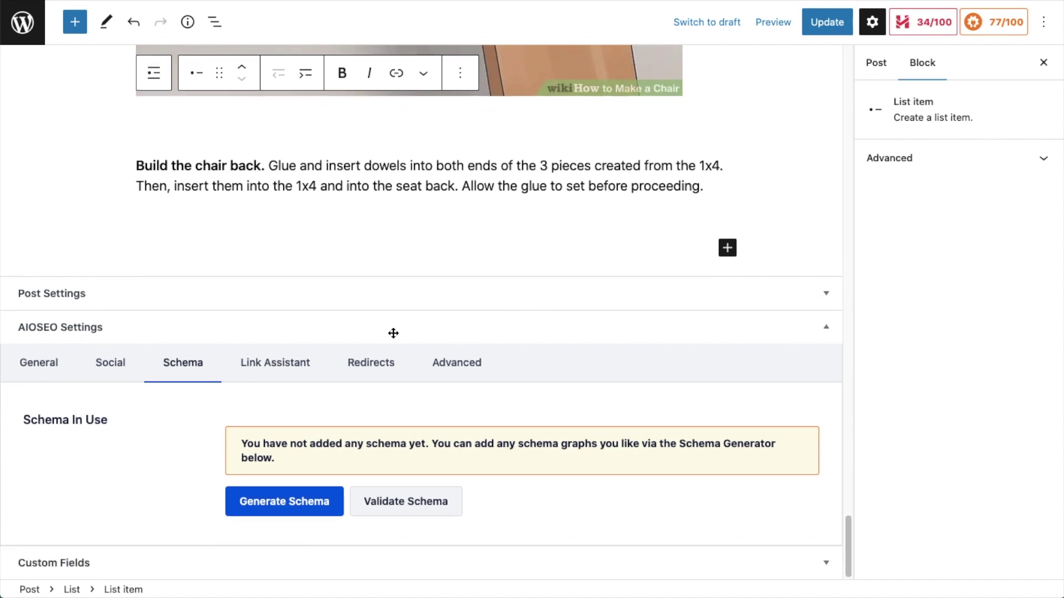
click(331, 507)
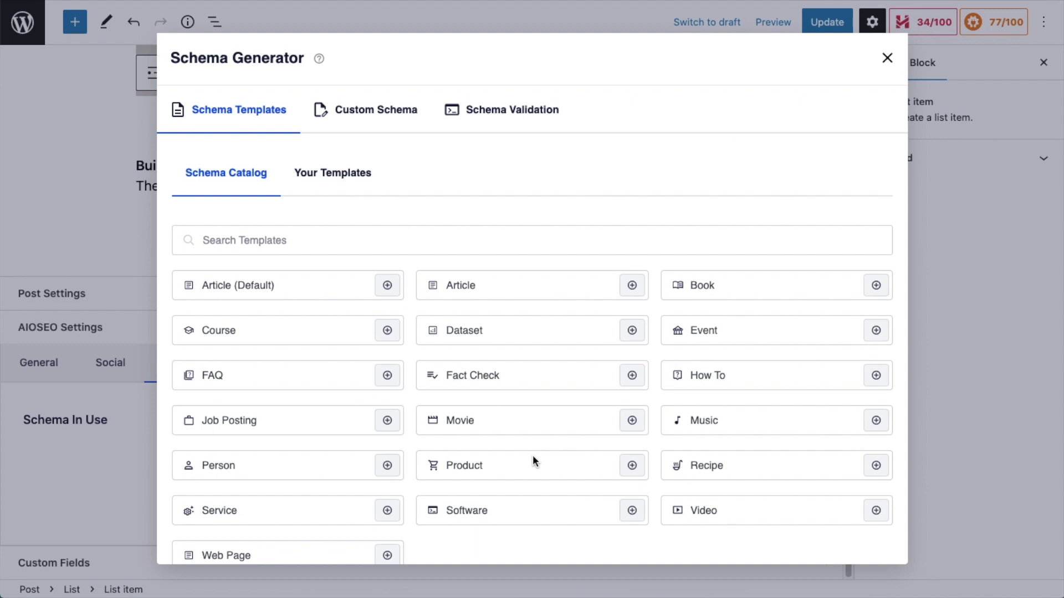
Step: Search the Schema Catalog templates for 'course'
click(380, 244)
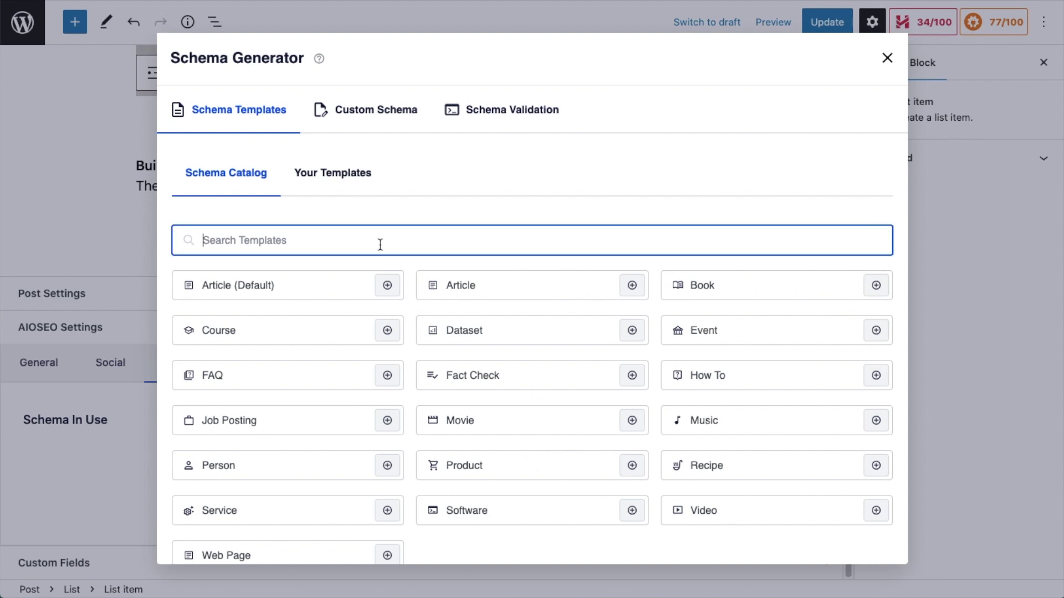
text(course)
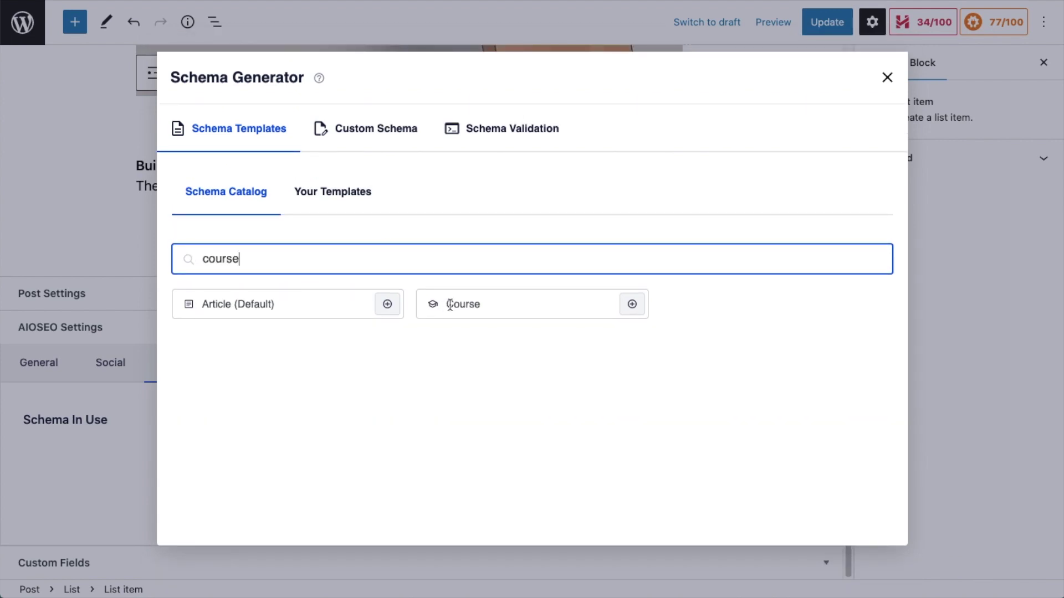
Step: Add the Course schema template, keeping Course as its schema type
click(632, 307)
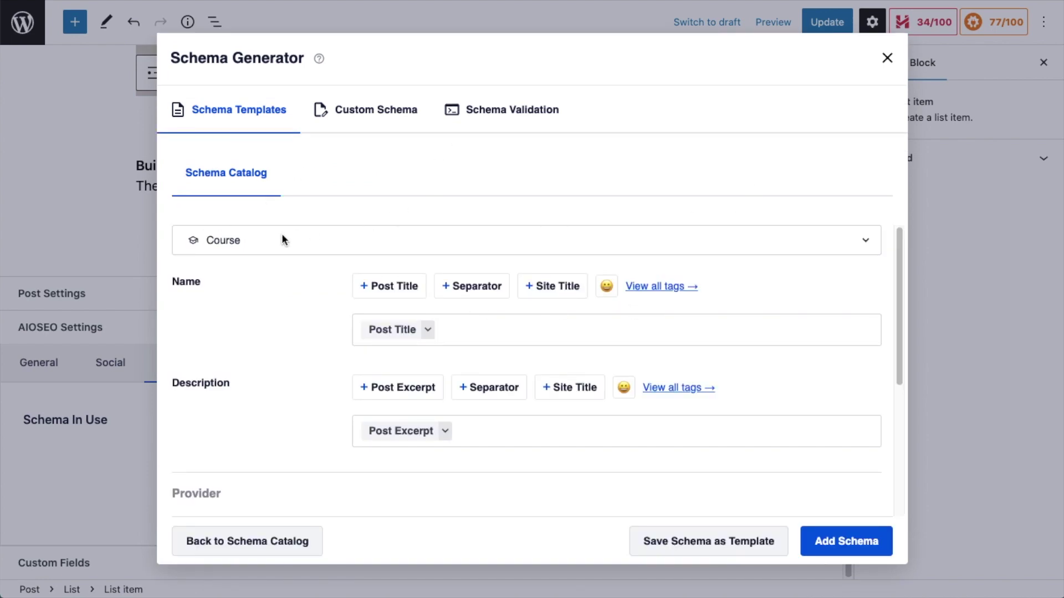
click(866, 242)
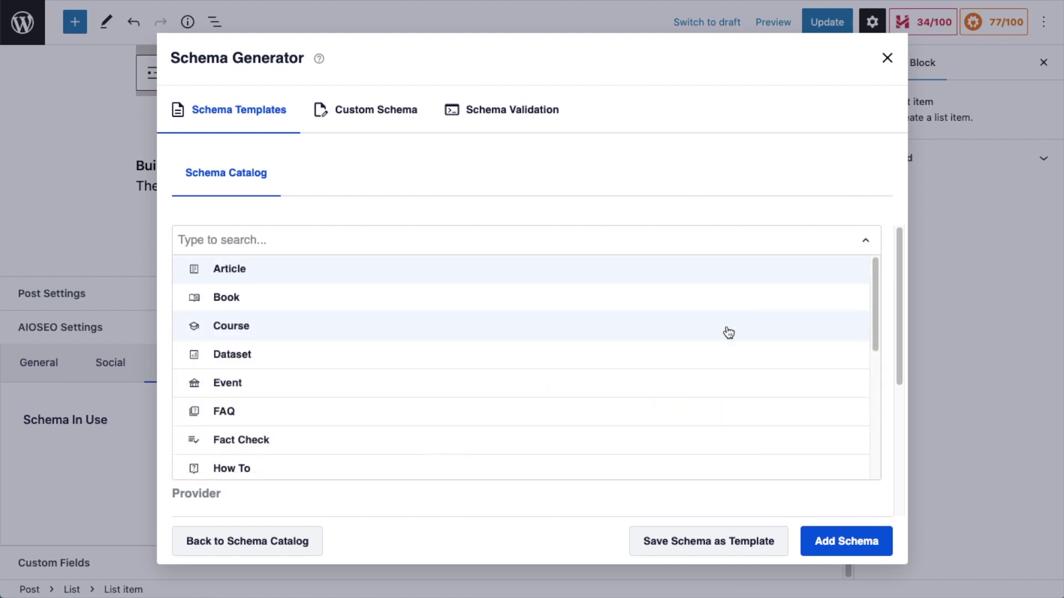
scroll(460, 410, down, 5)
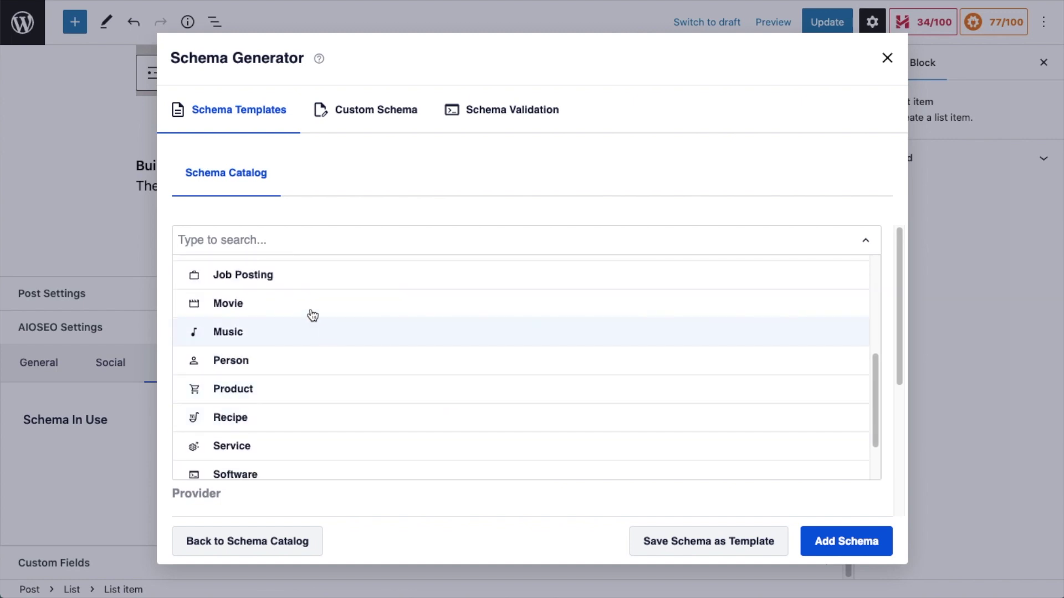
scroll(427, 424, up, 5)
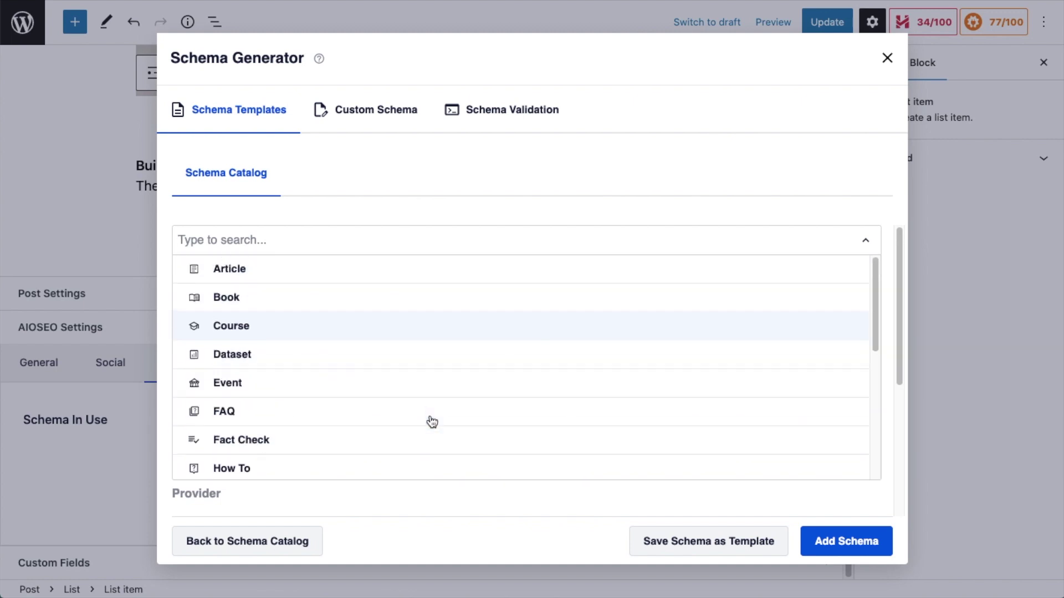
click(868, 246)
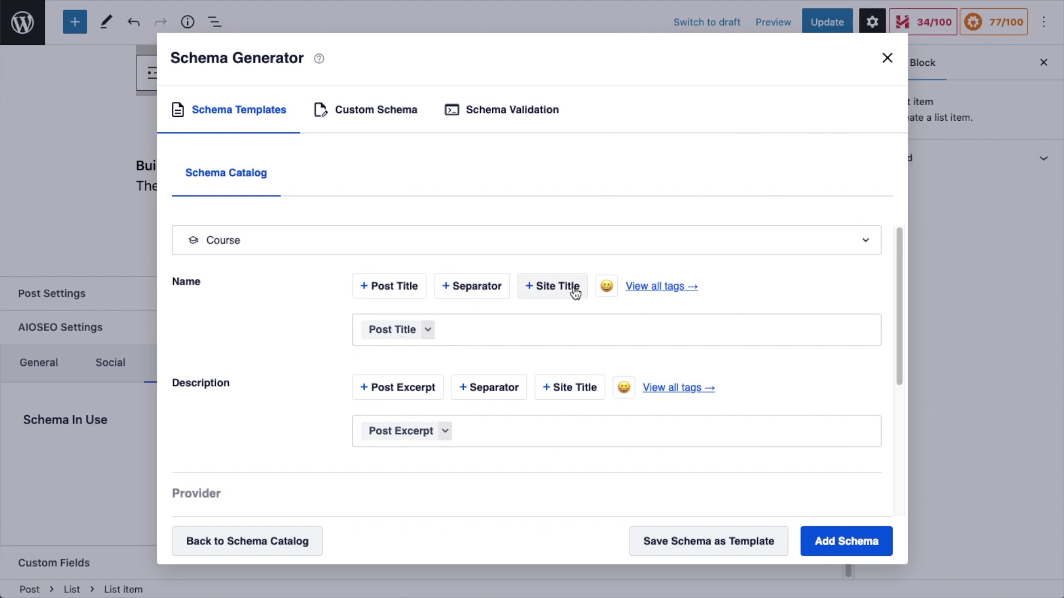
Step: Replace the Post Title tag in the Course Name with 'Woodworking Course'
click(655, 287)
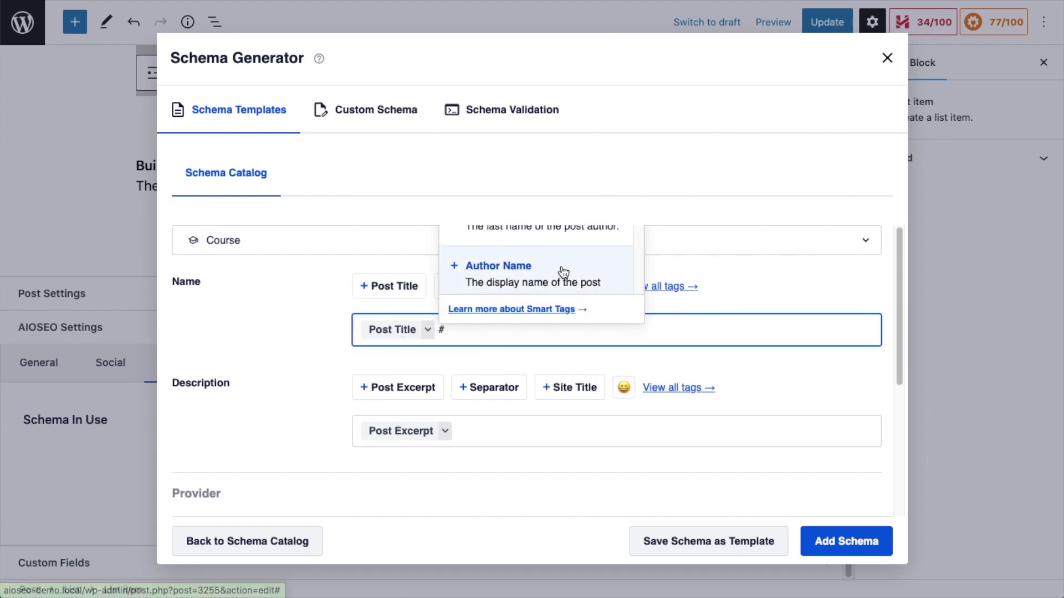
scroll(562, 271, down, 2)
scroll(563, 272, down, 5)
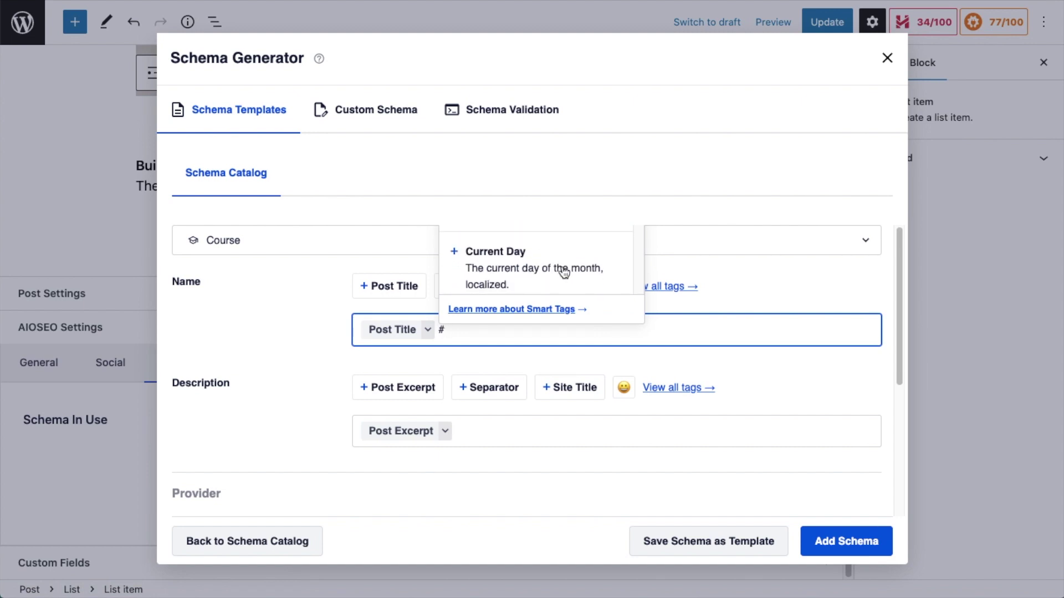
click(682, 288)
click(499, 336)
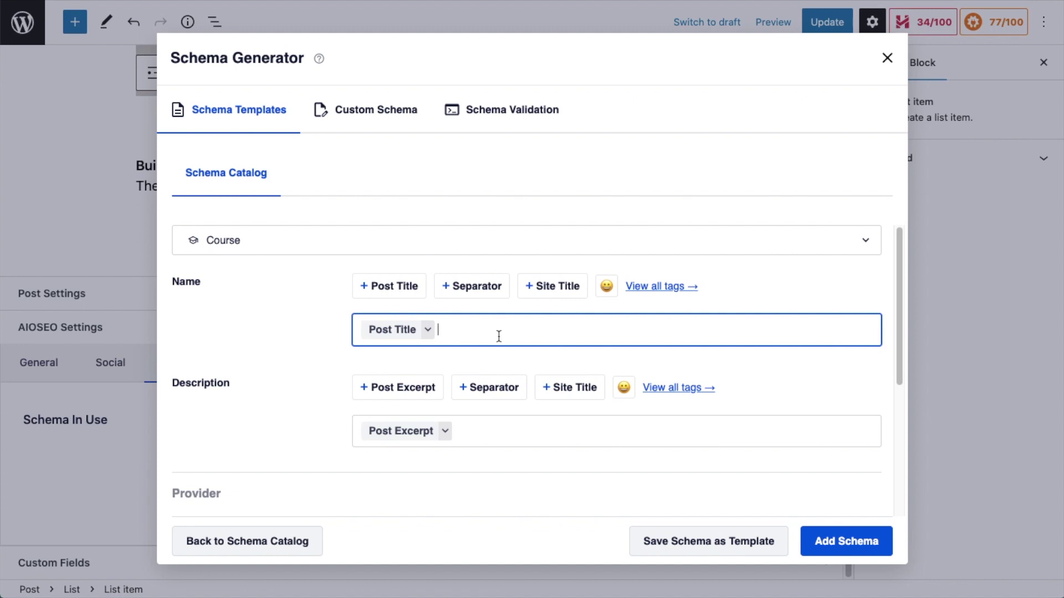
text(#)
scroll(561, 265, down, 3)
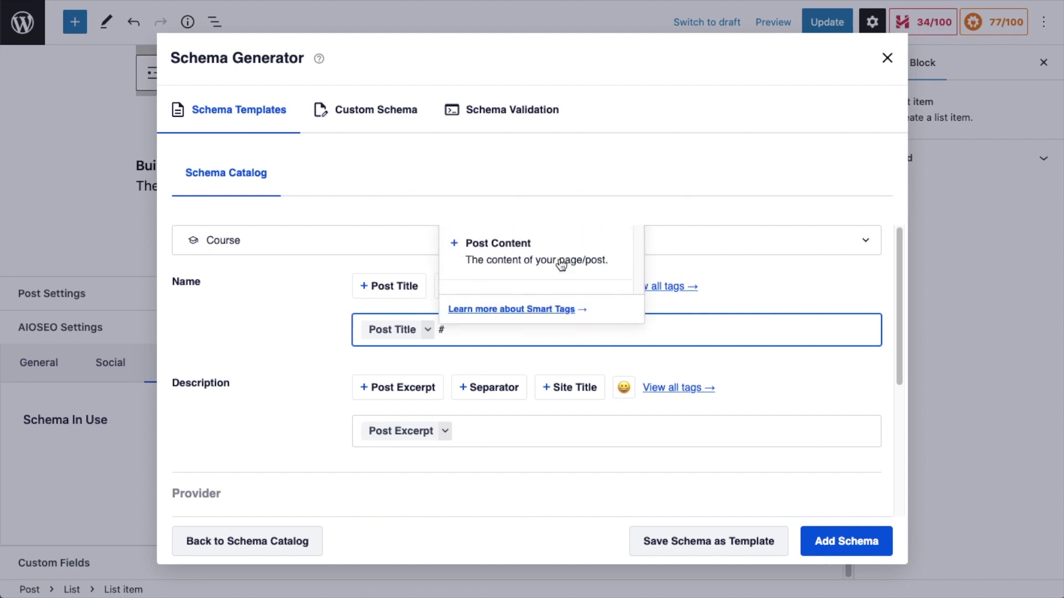
key(BackSpace)
drag(504, 331, 382, 337)
key(BackSpace)
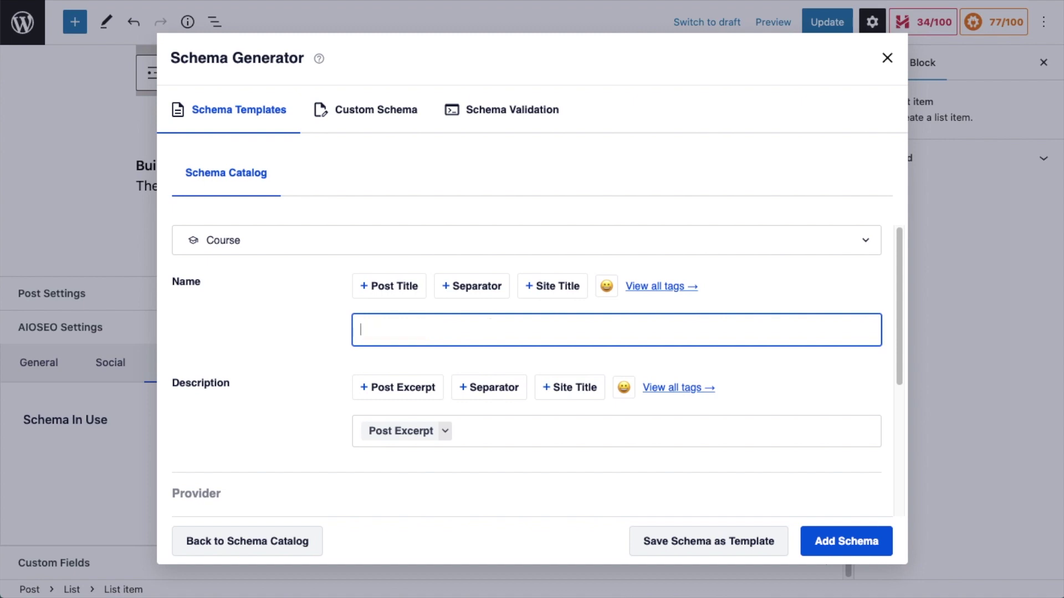
text(Woodworking Course)
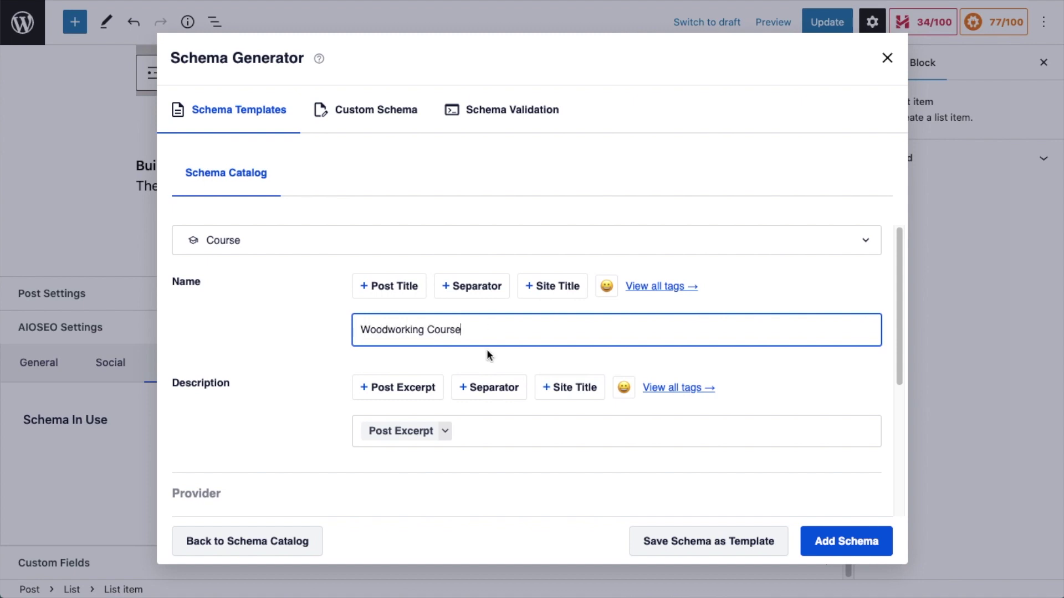
scroll(494, 338, down, 3)
scroll(494, 337, down, 2)
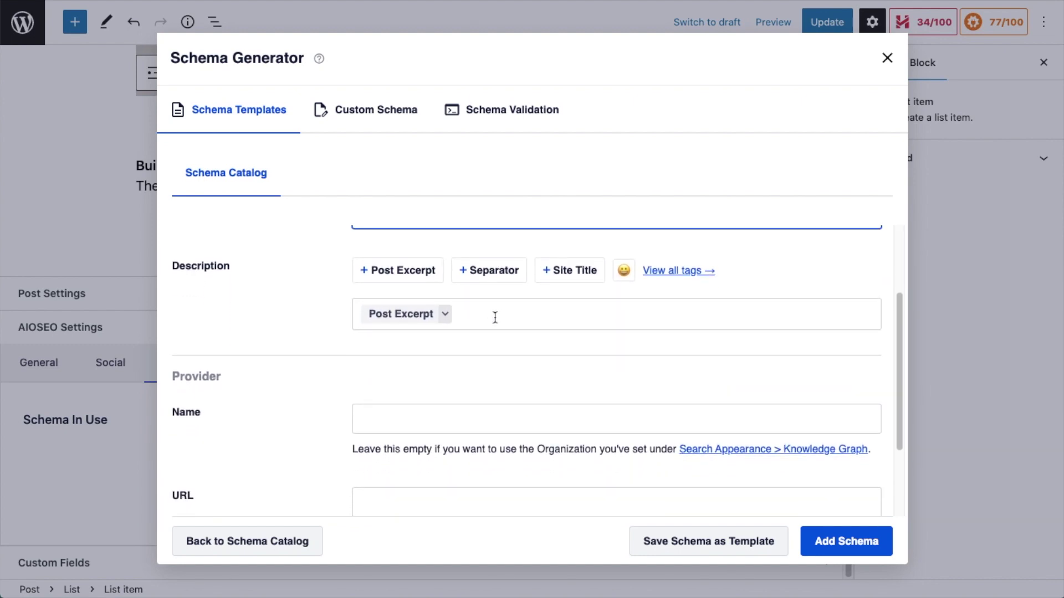
Step: Replace the Post Excerpt description with a 😀 emoji and 'This is the best woodworking course on the internet! Learn from home today!'
click(493, 315)
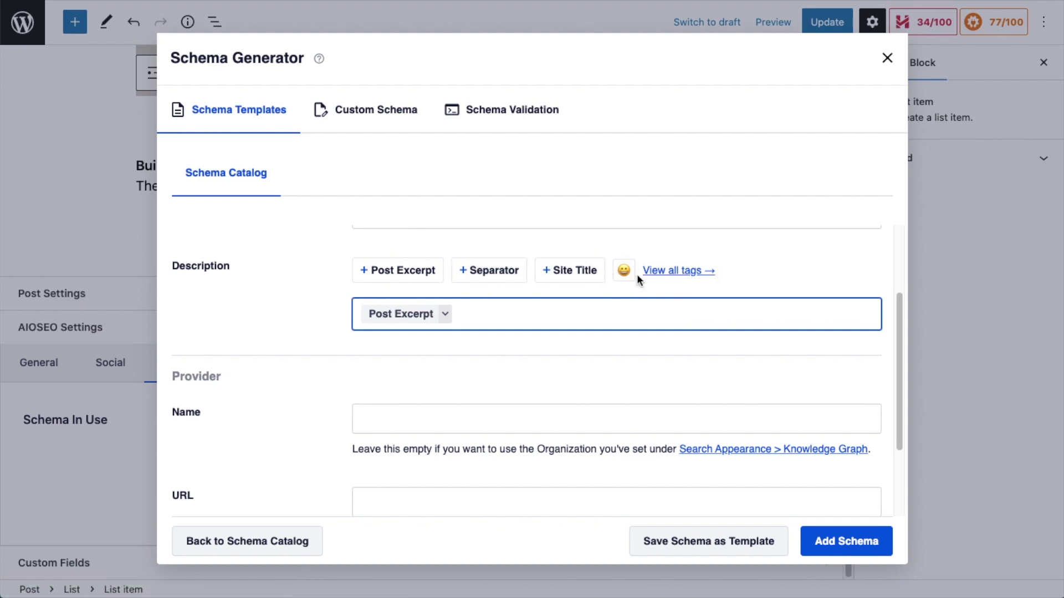
drag(508, 310, 294, 320)
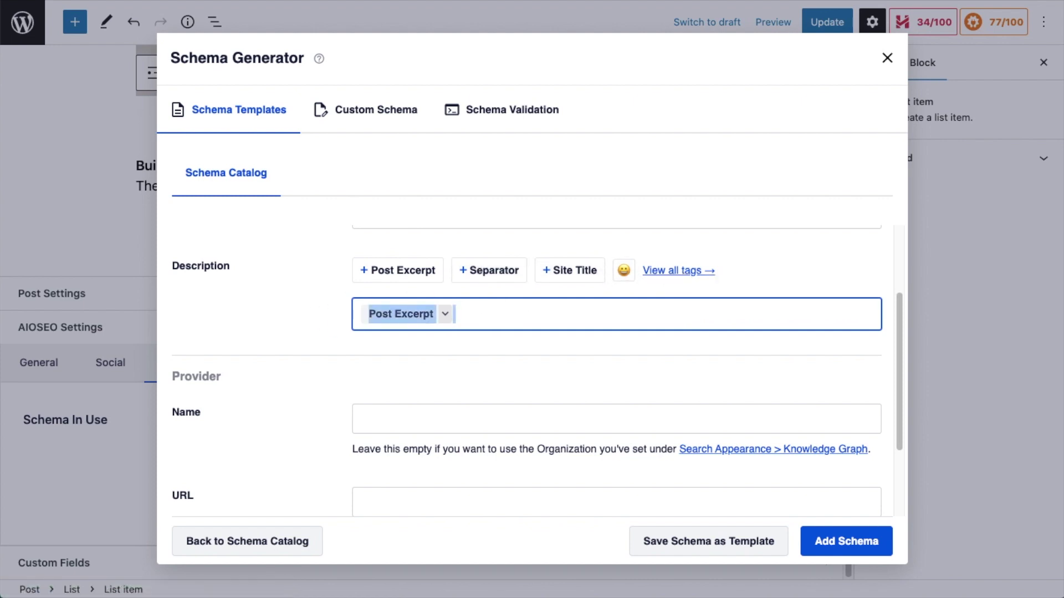
key(BackSpace)
click(624, 270)
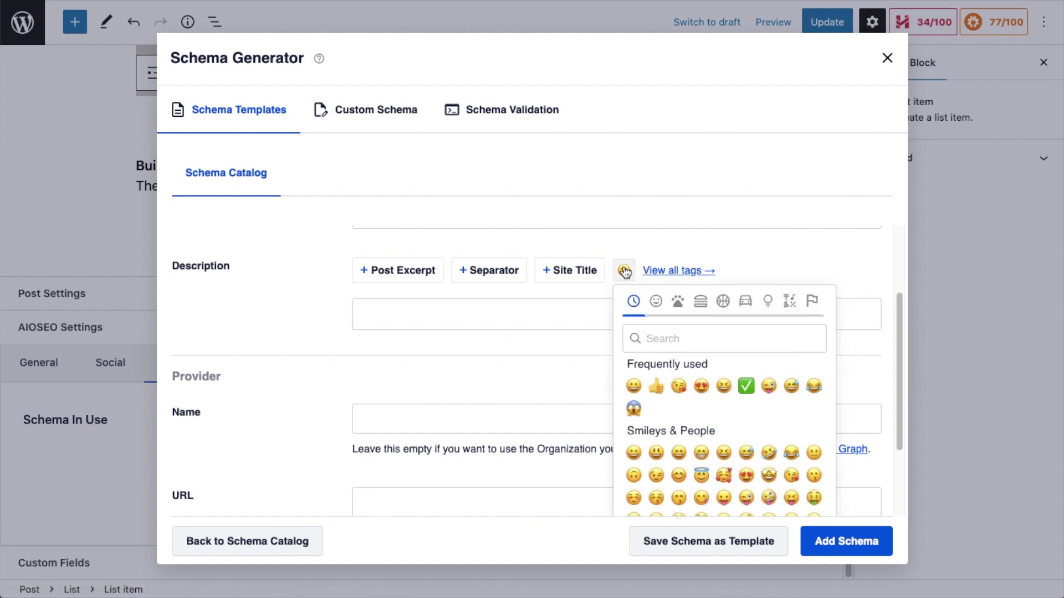
click(635, 391)
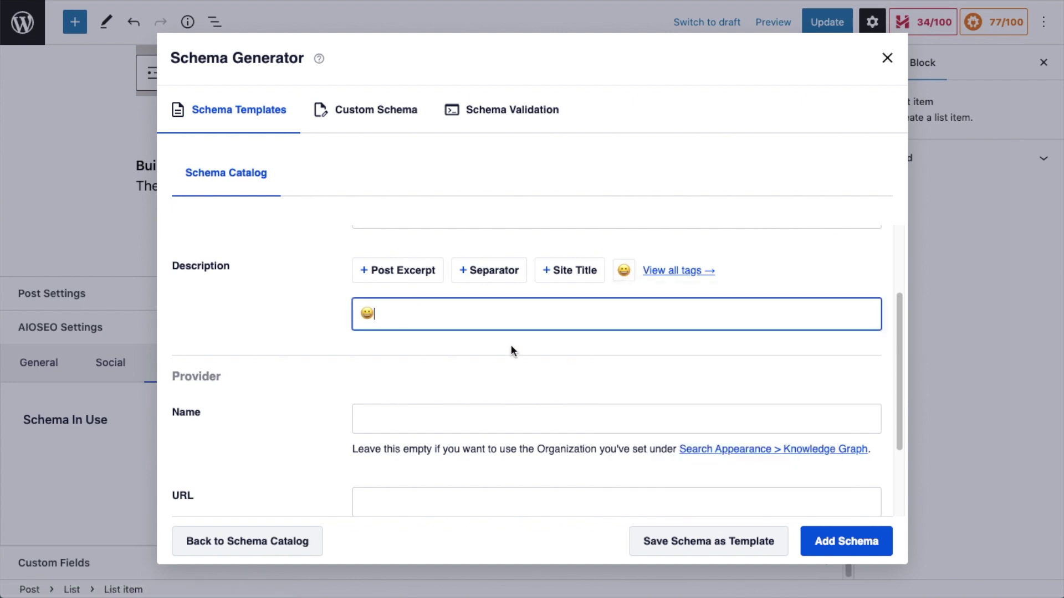
text(This is the best woodworking course on the in)
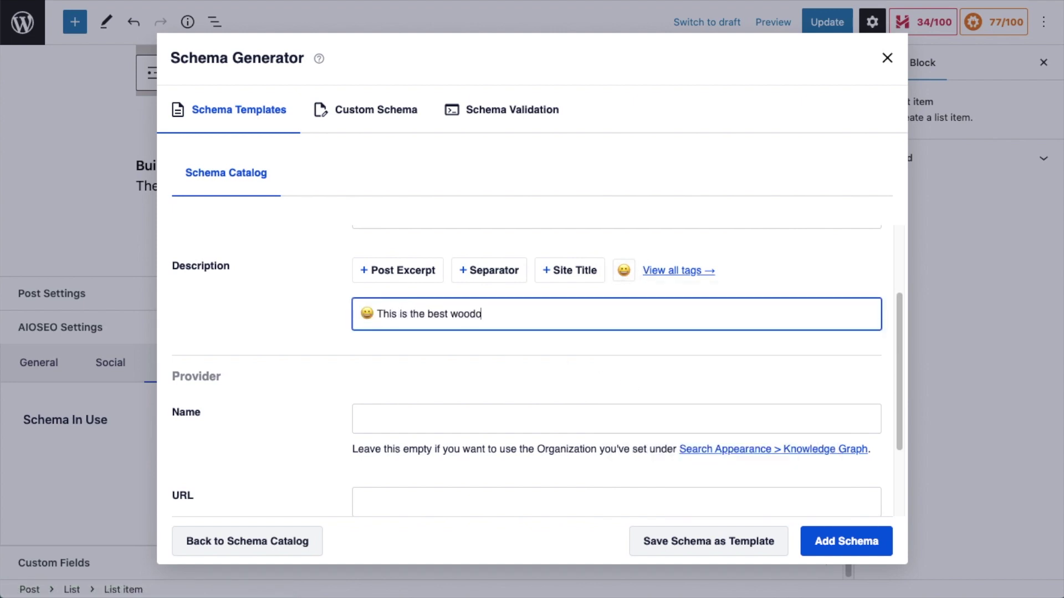
text(ternet!  Learn from home today!)
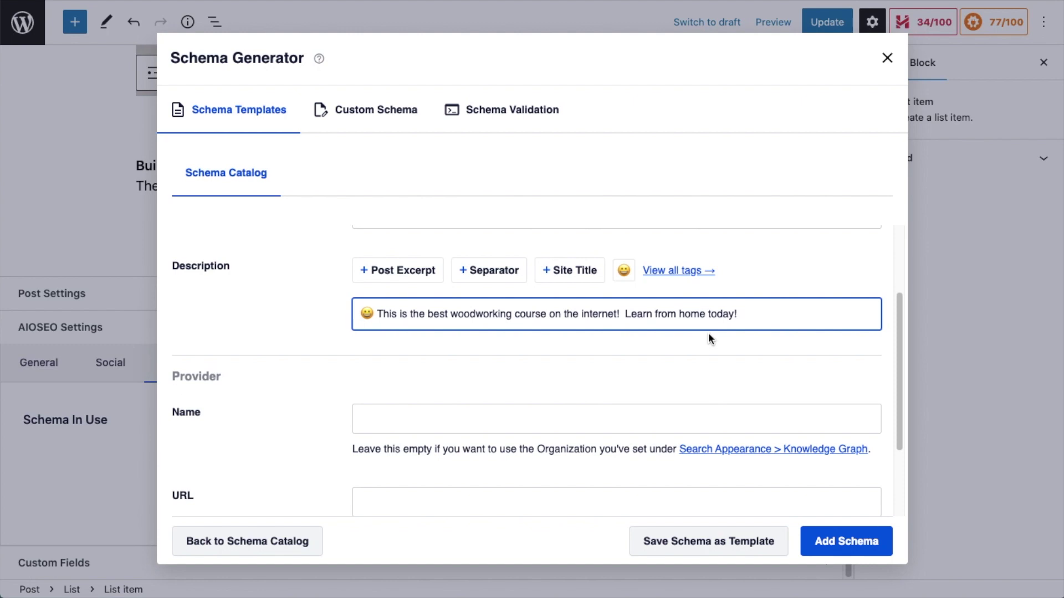
Step: In Provider, clear the trial name 'Woodworking Courses', leaving Provider Name and URL empty
scroll(708, 333, down, 3)
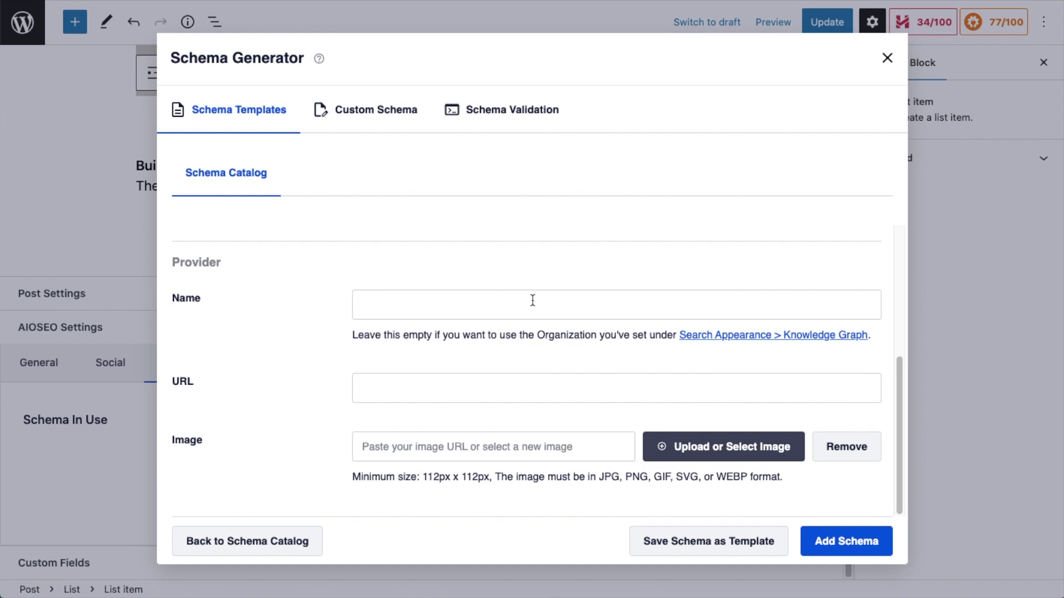
click(444, 305)
click(476, 367)
click(447, 304)
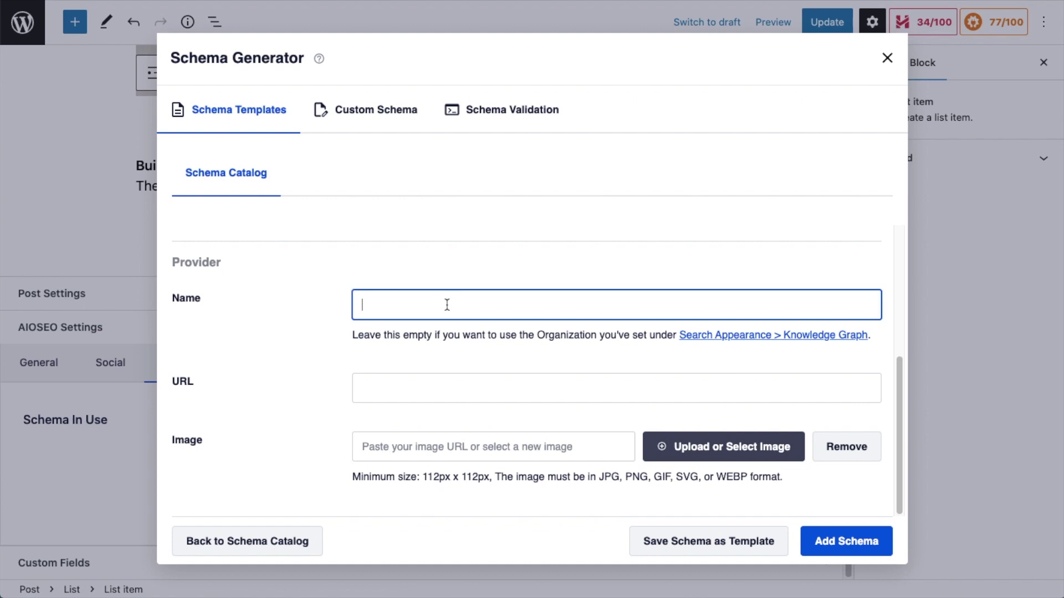
text(Woodworking Courses)
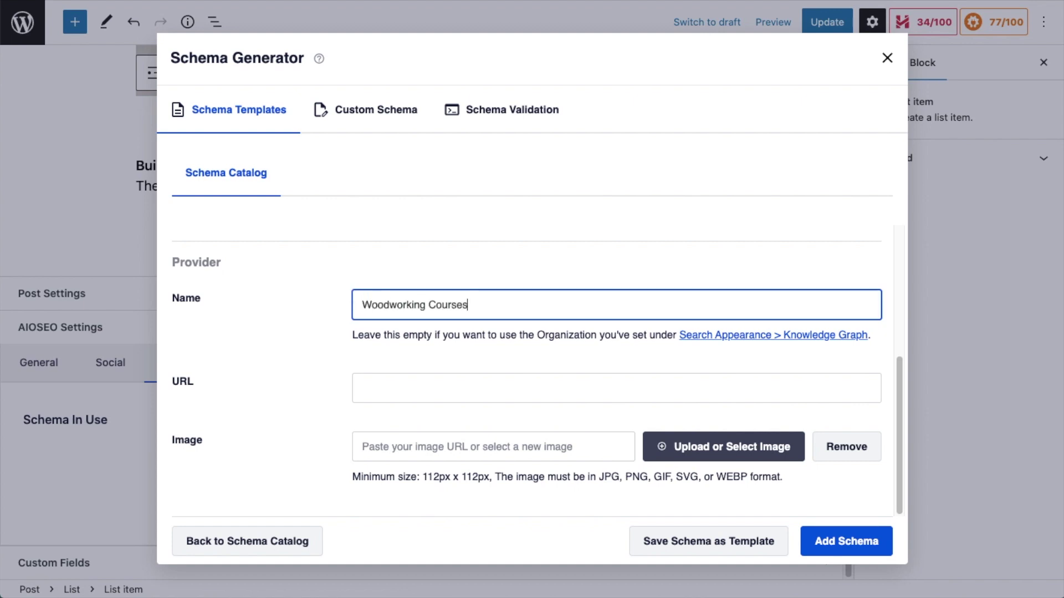
click(501, 307)
drag(501, 307, 254, 302)
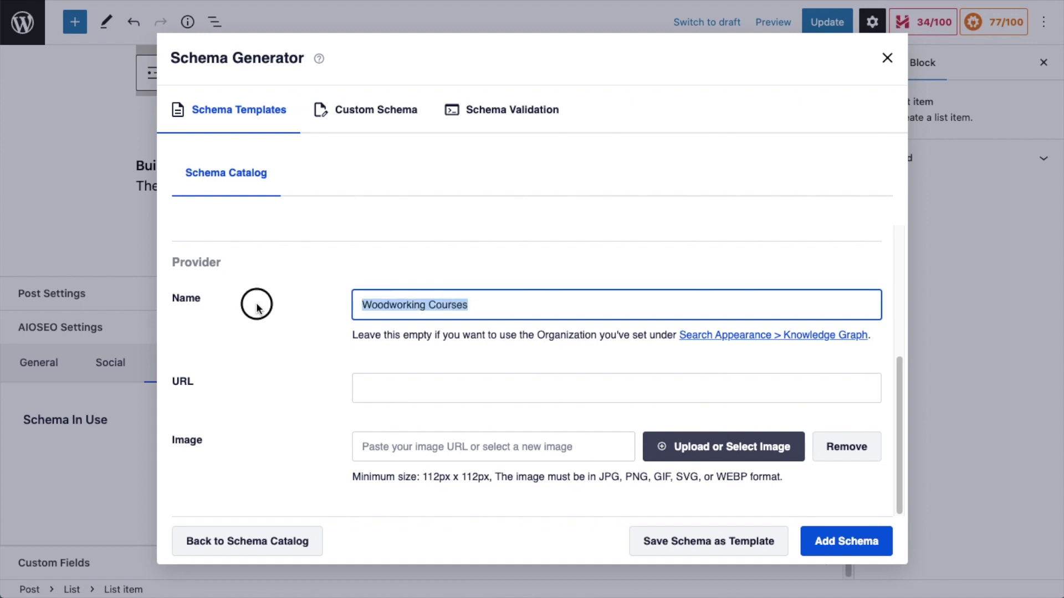
key(BackSpace)
click(313, 332)
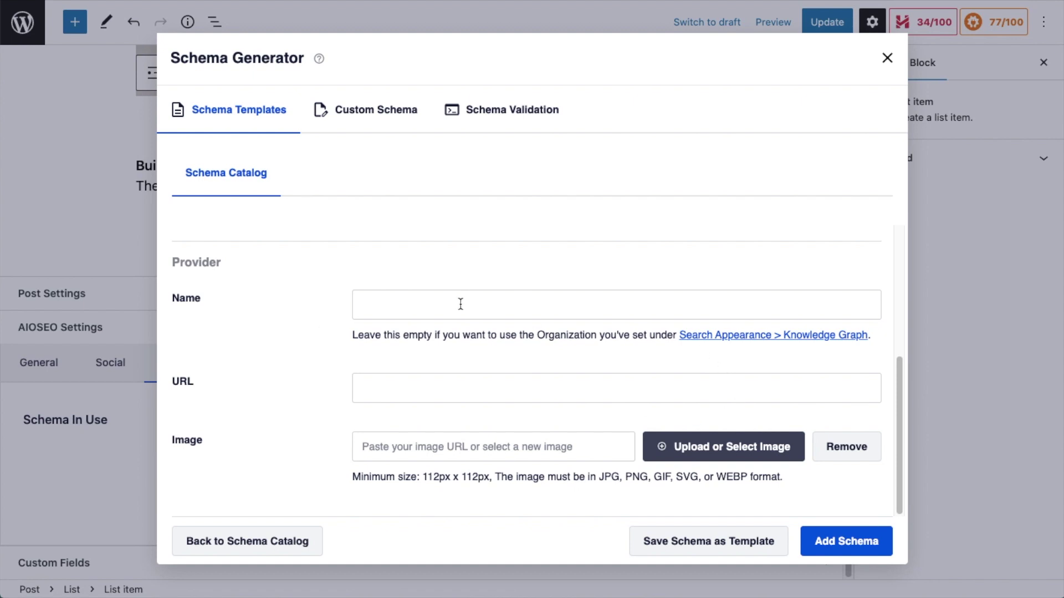
click(417, 385)
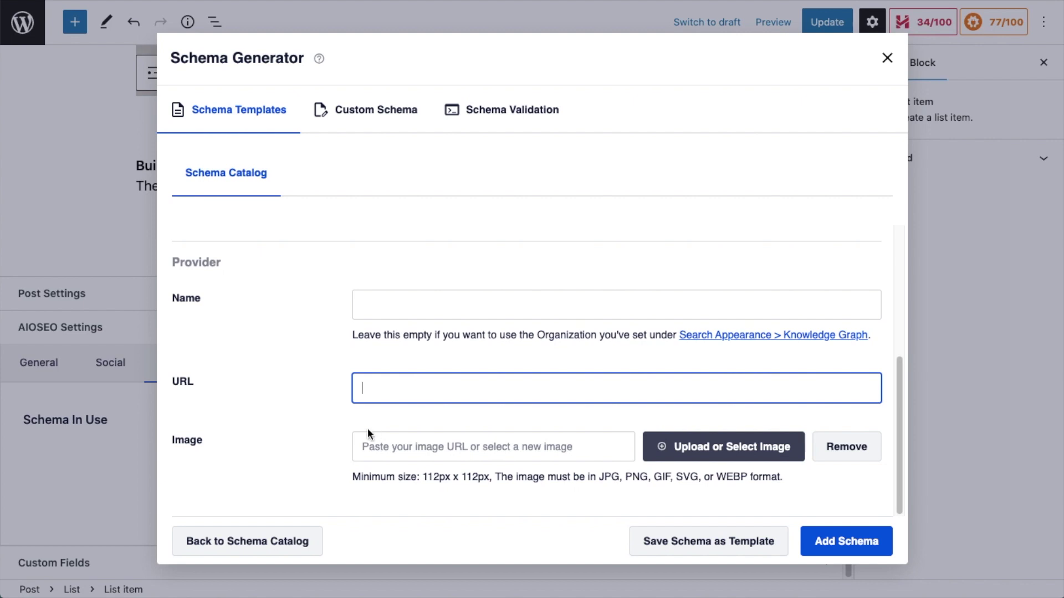
Step: Choose the sawing.webp circular-saw illustration from the Media Library as the Course image
click(487, 446)
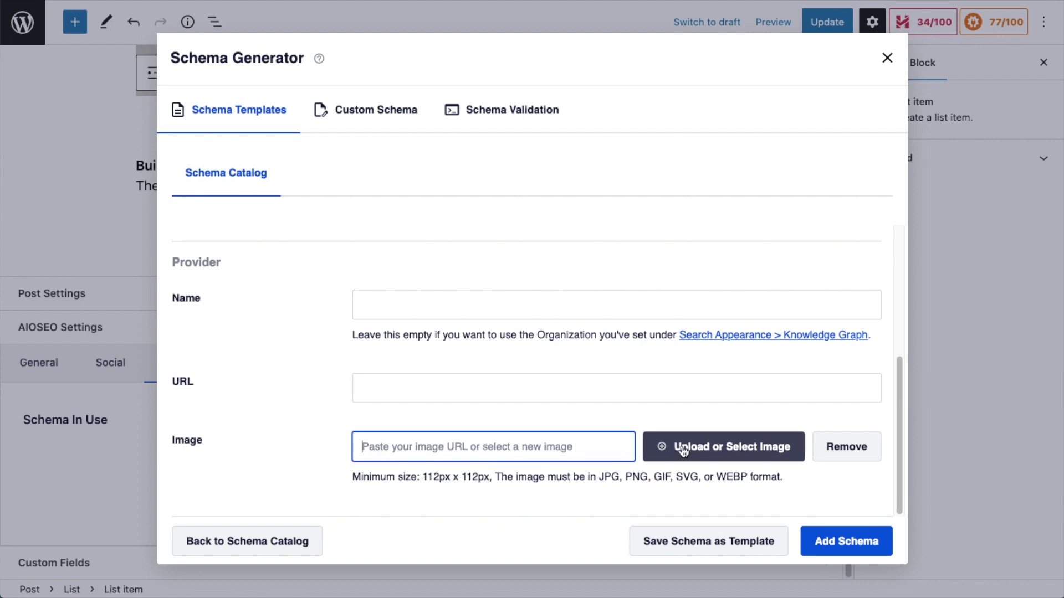
click(735, 453)
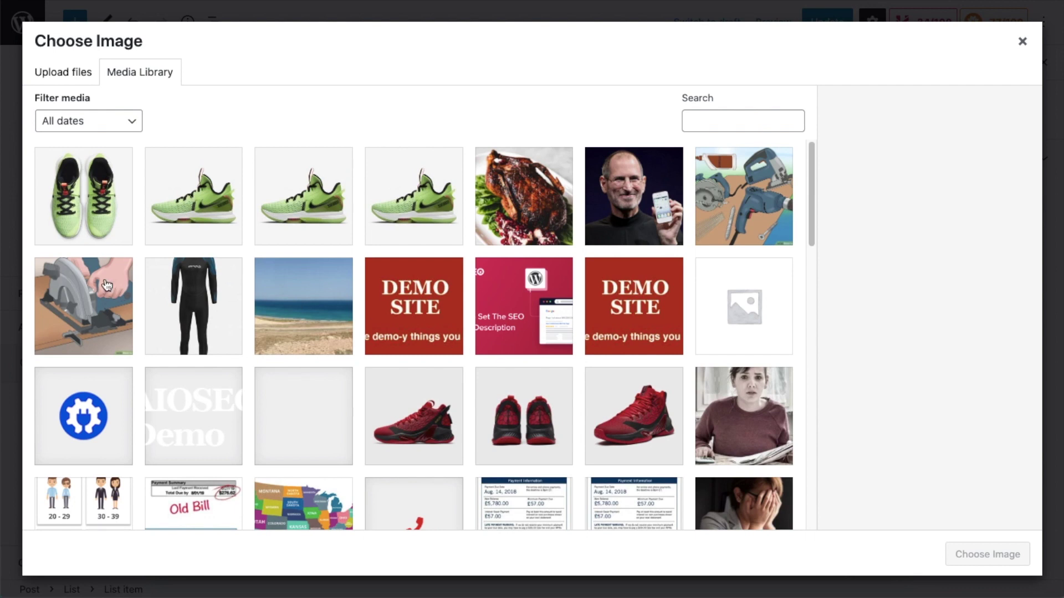
click(106, 306)
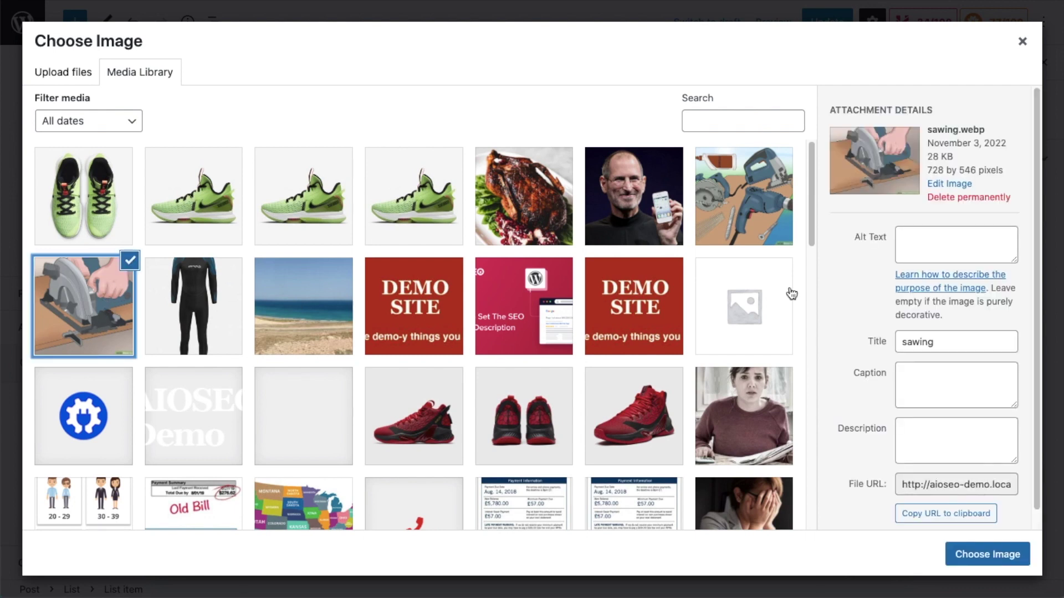
click(978, 557)
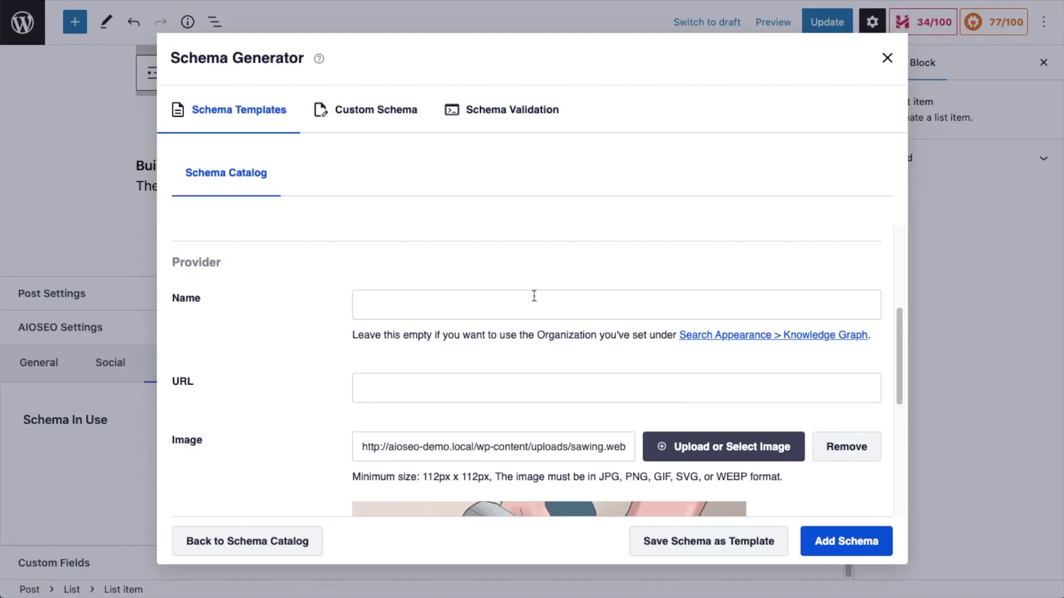
scroll(532, 297, down, 3)
scroll(531, 295, down, 1)
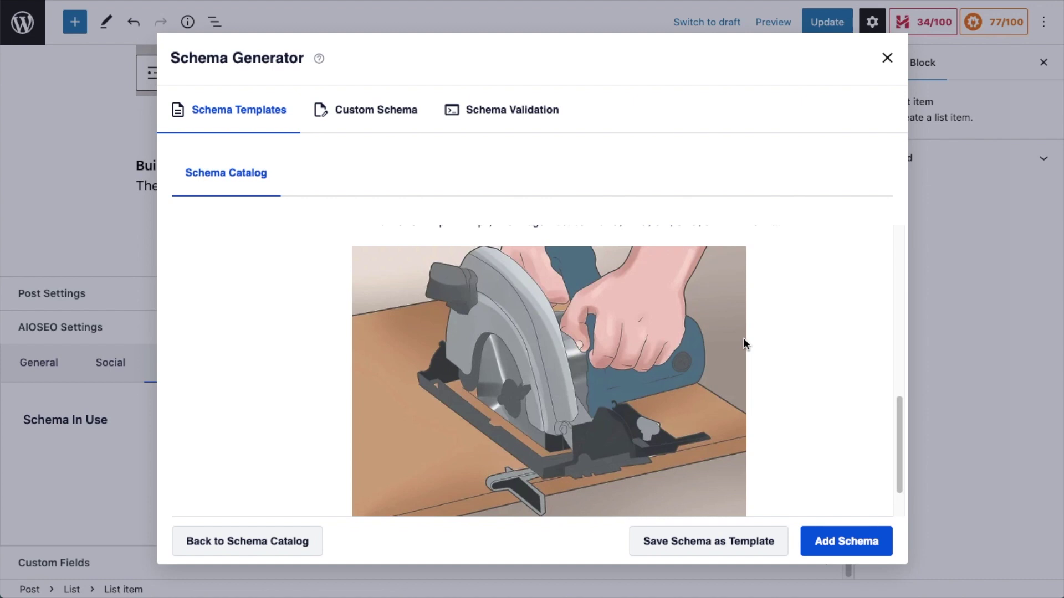
scroll(738, 338, down, 1)
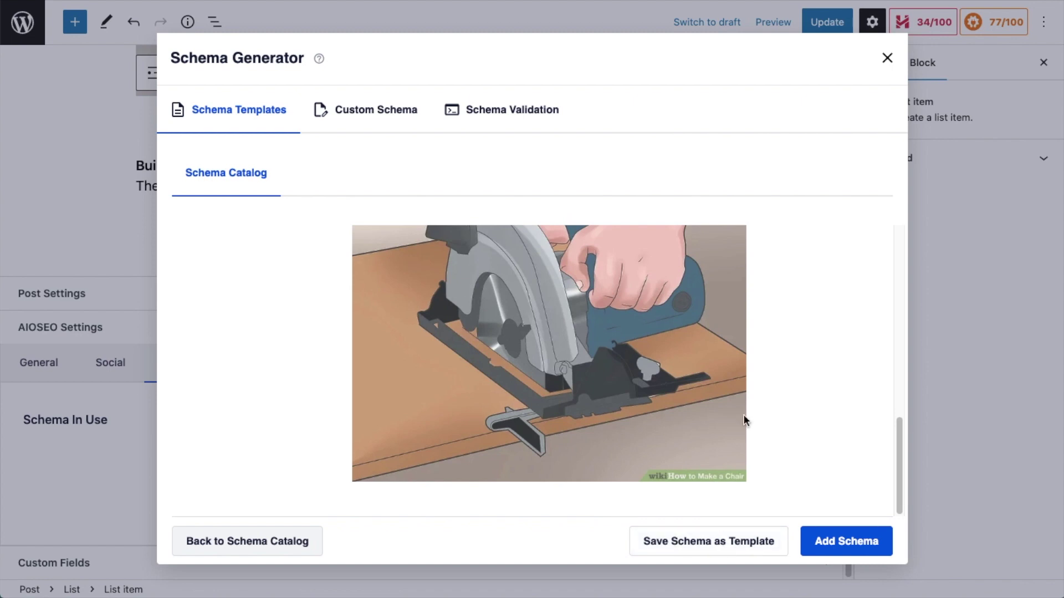
Step: Add the finished Course schema to the Woodworking Course post and update the post
click(818, 546)
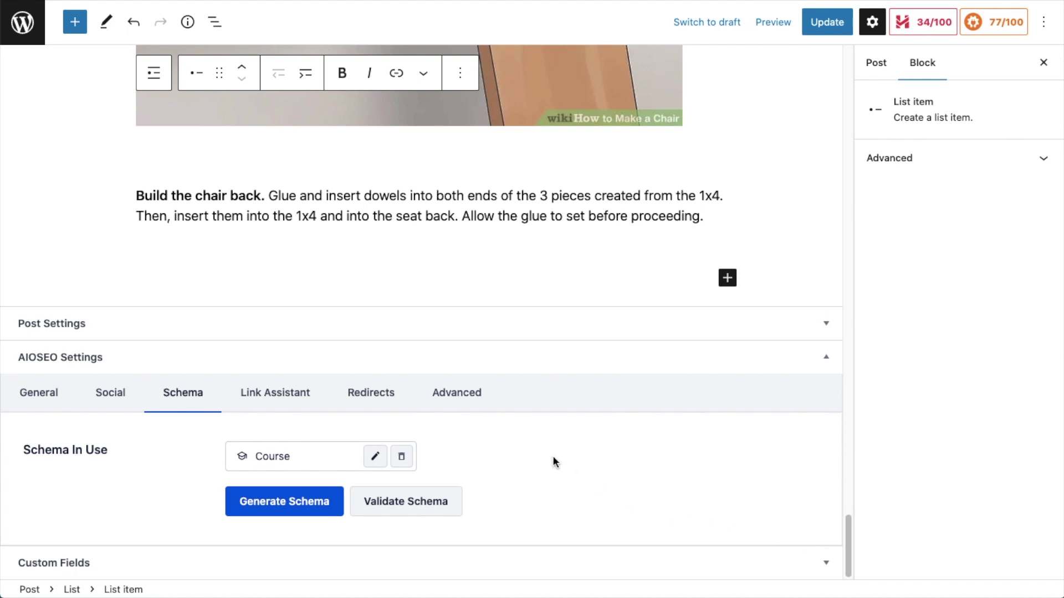
click(827, 24)
Step: Review the post's 107-line JSON-LD on the Schema Validation tab and copy the code
click(425, 507)
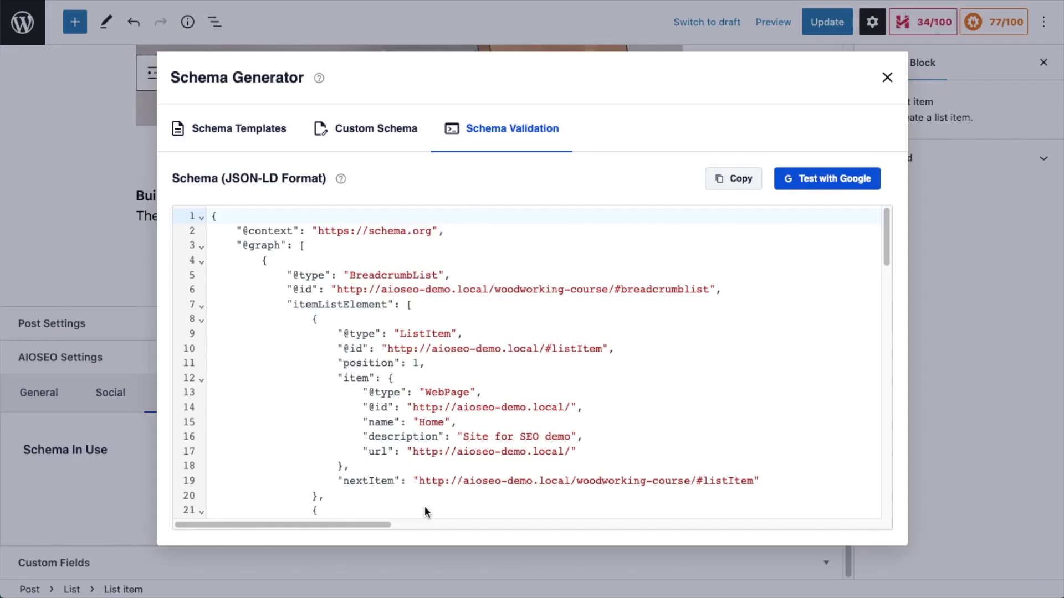
scroll(610, 313, down, 5)
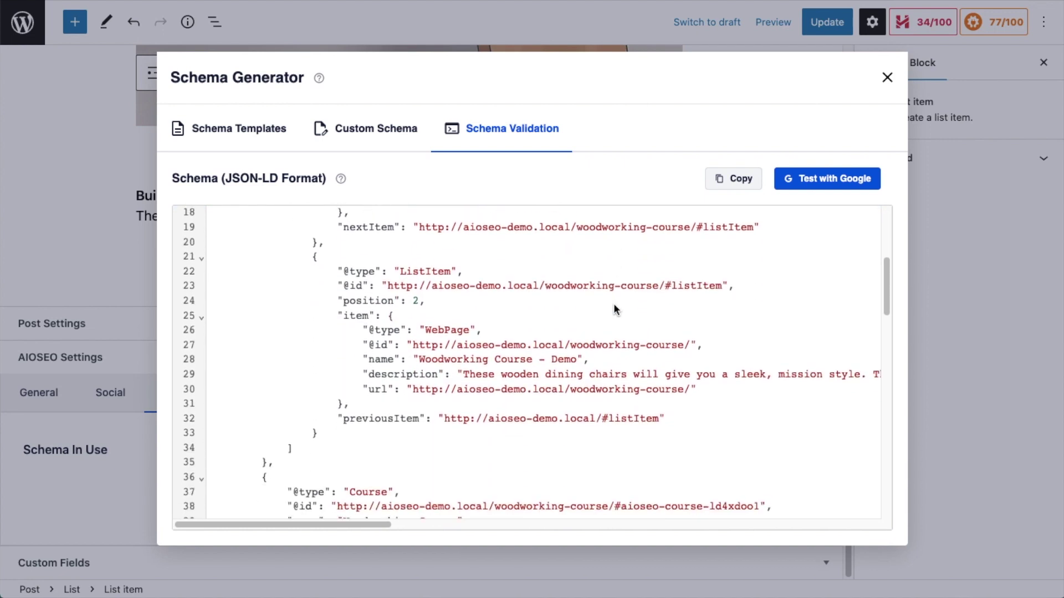
scroll(614, 309, down, 6)
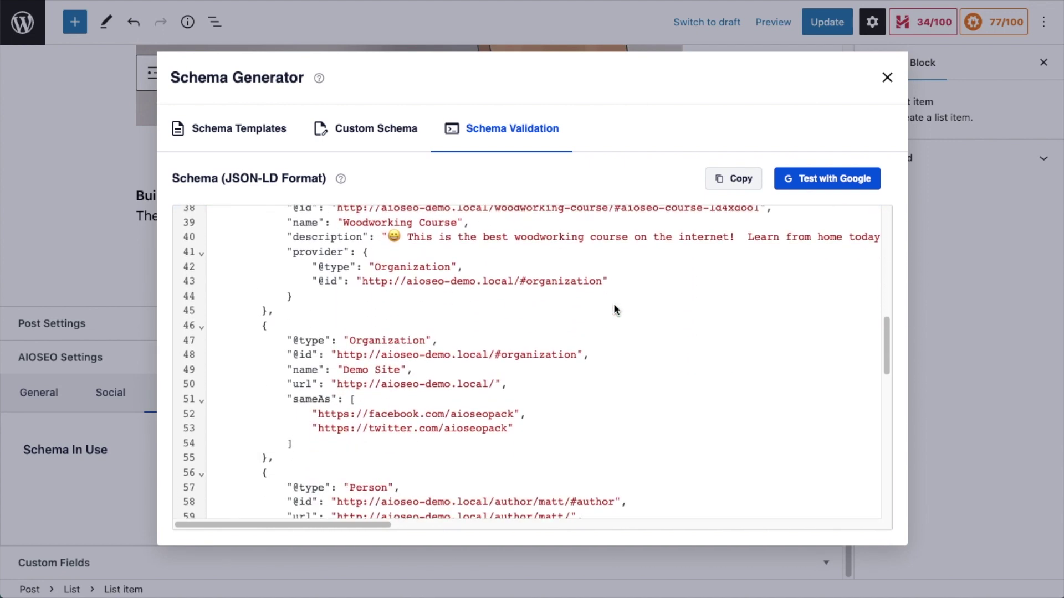
scroll(614, 310, down, 6)
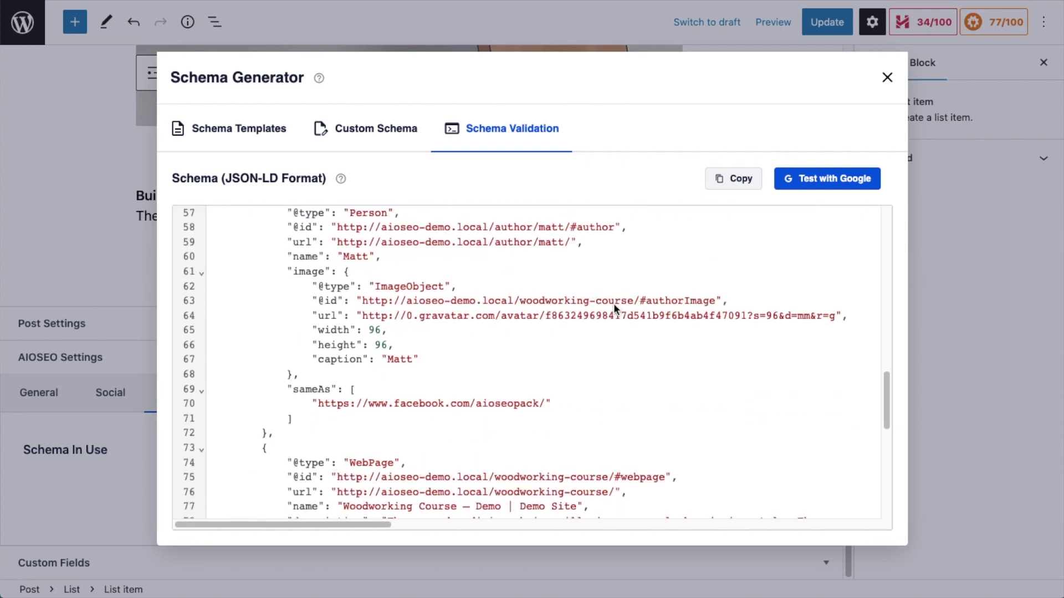
scroll(614, 309, down, 9)
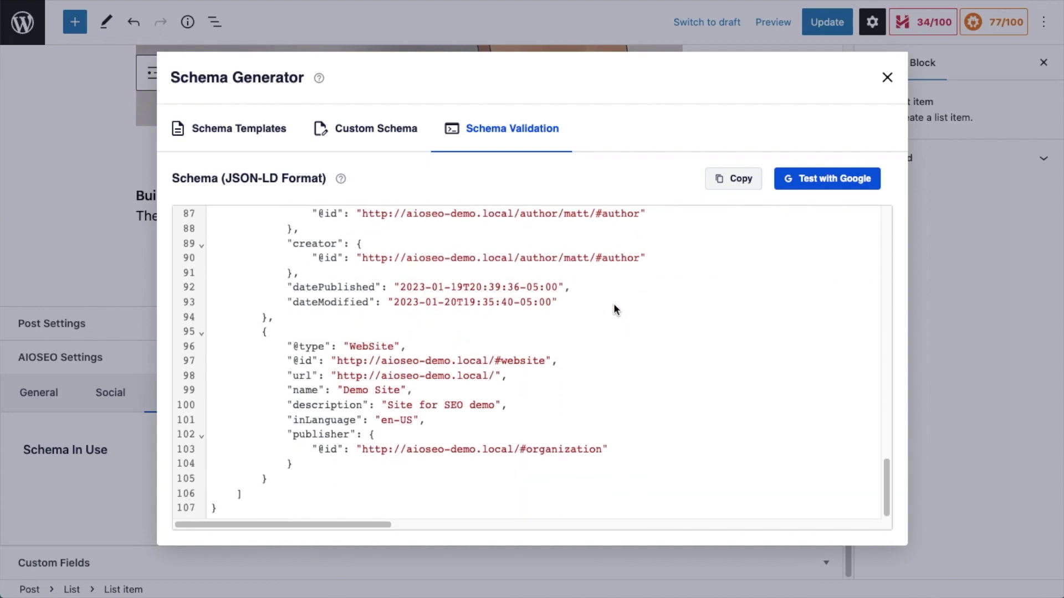
click(733, 181)
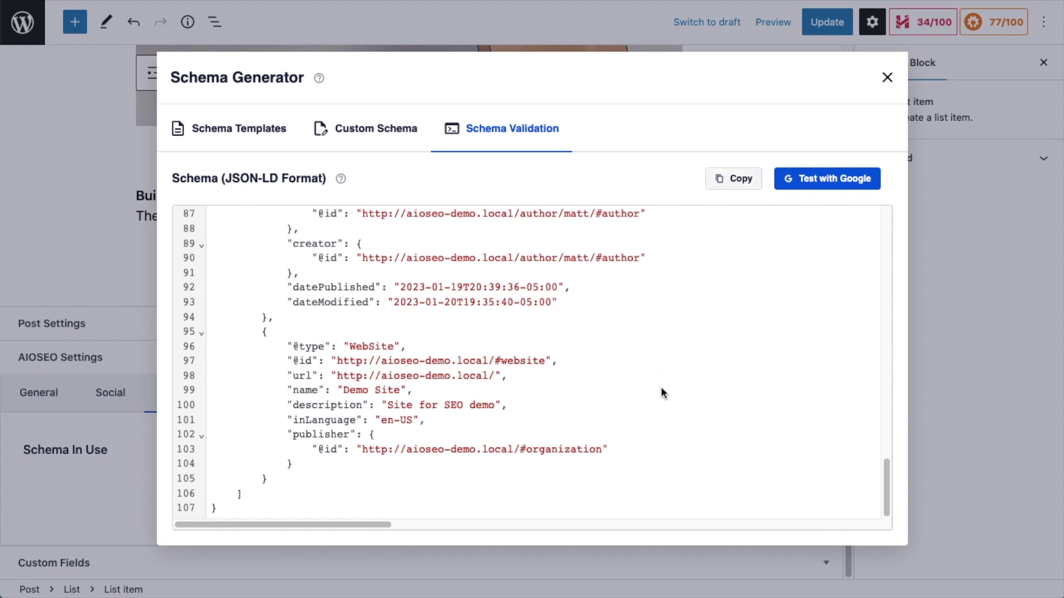
Step: Test the JSON-LD code in Google's Rich Results Test, finding valid Breadcrumbs and Courses items
click(826, 184)
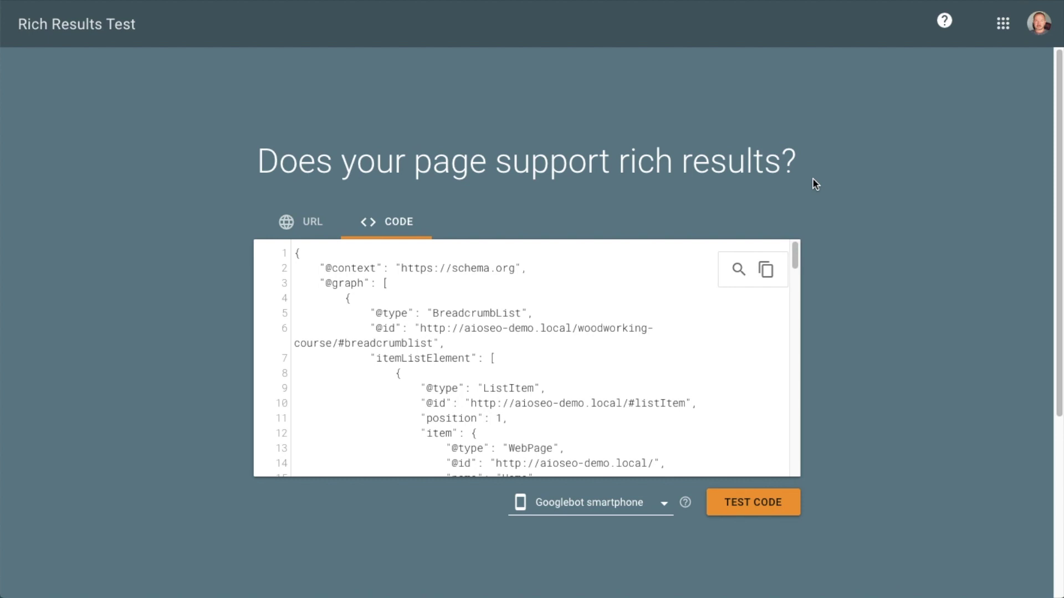
click(752, 504)
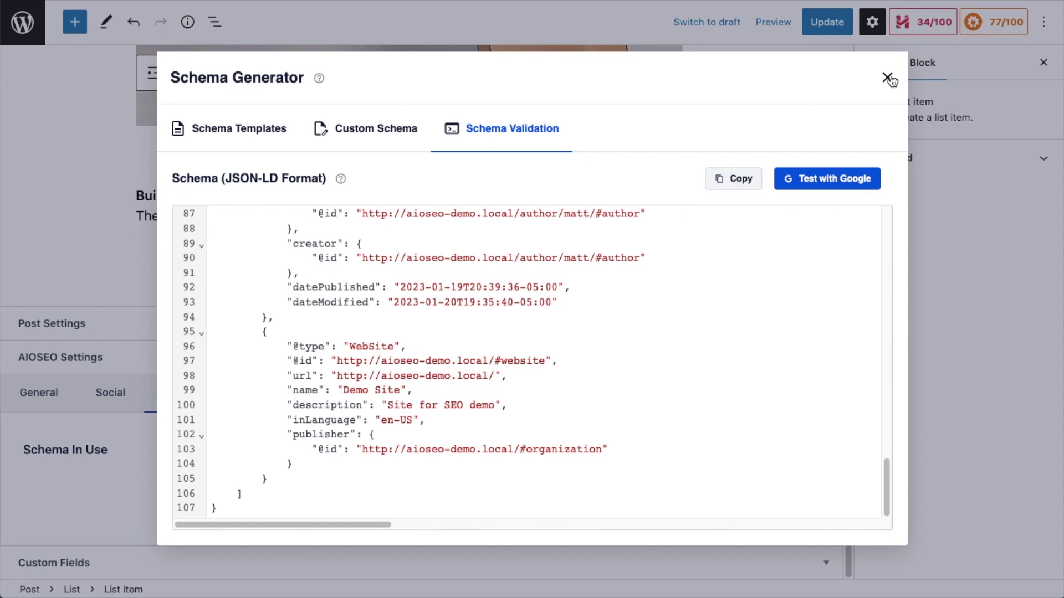
Step: Close the Schema Generator and scroll back up through the Woodworking Course post
click(889, 79)
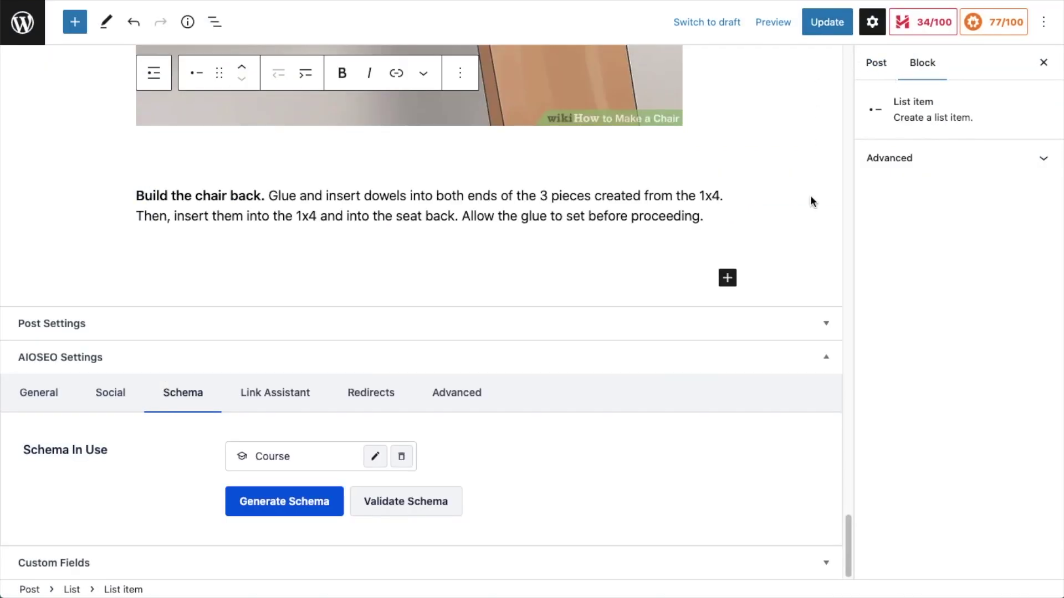
scroll(810, 197, up, 20)
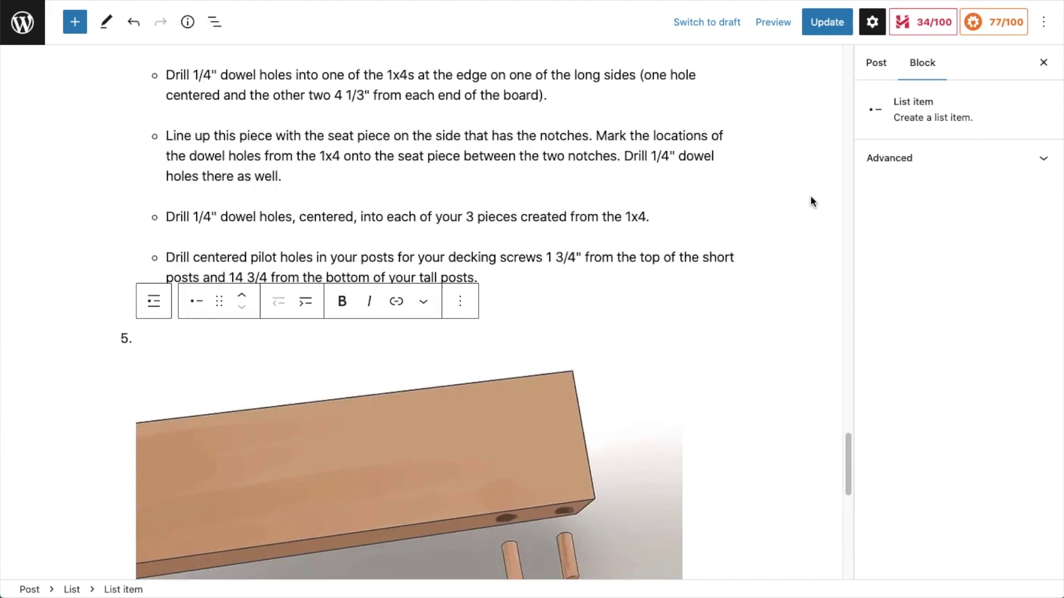
scroll(810, 197, up, 15)
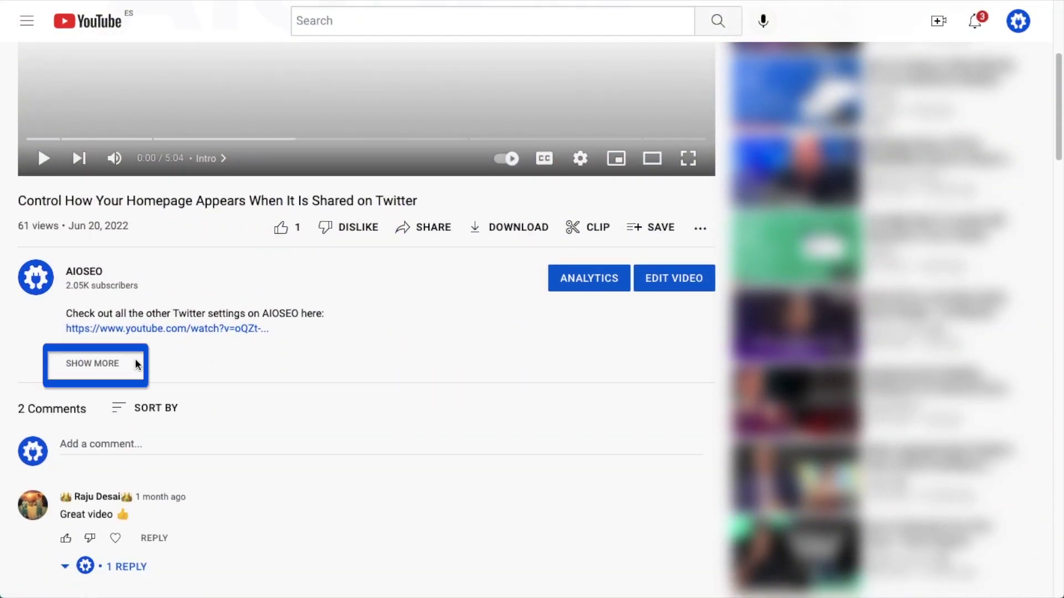
Step: Expand the YouTube video description and follow its aioseo.com link to the AIOSEO homepage
click(105, 364)
scroll(591, 353, down, 12)
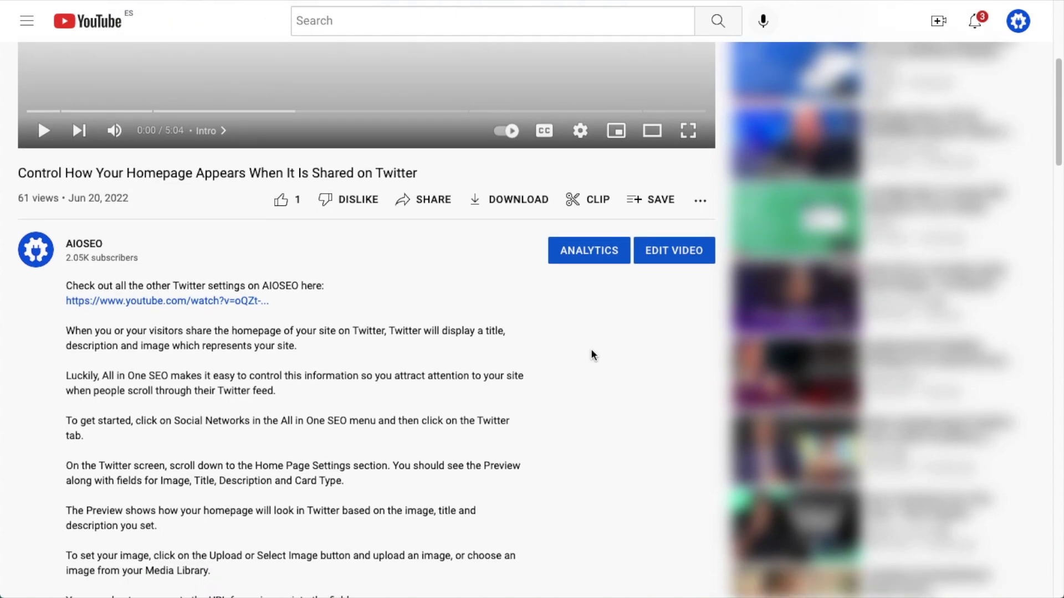
scroll(591, 348, down, 15)
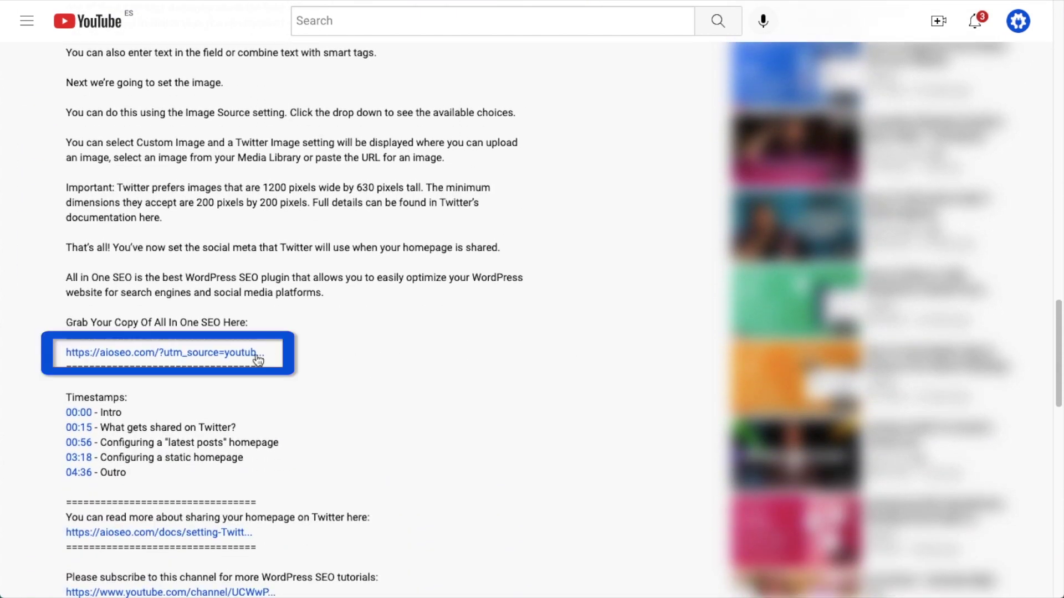
click(213, 357)
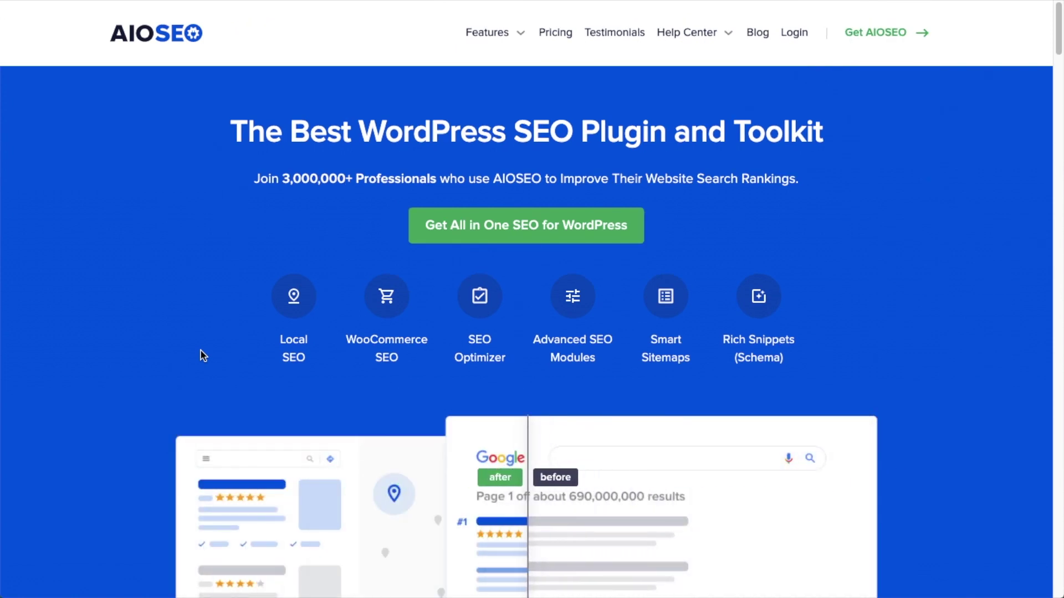
Step: Go to the AIOSEO pricing page via the Get All in One SEO for WordPress button
click(511, 232)
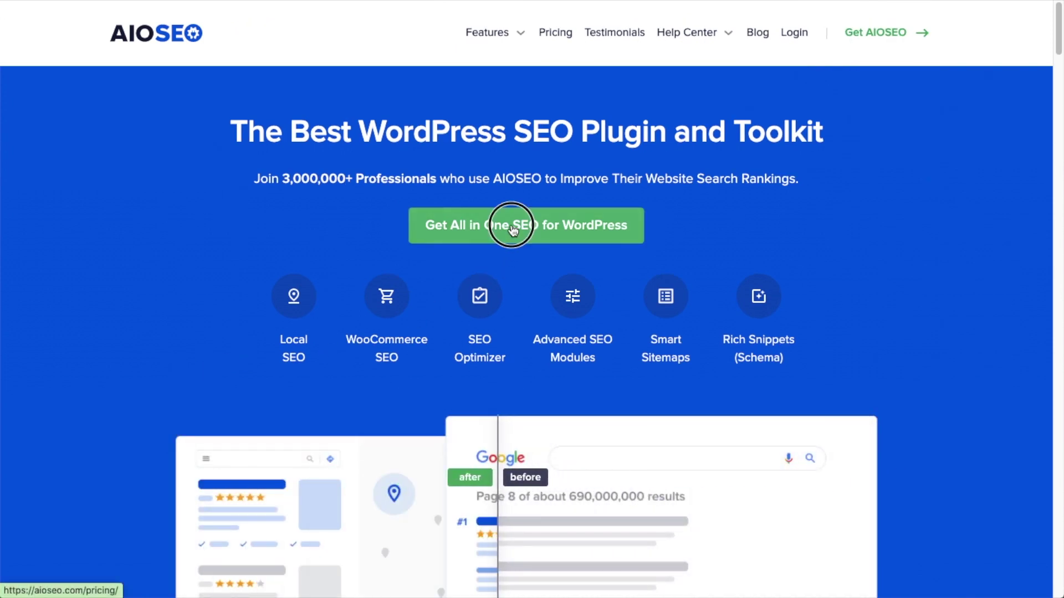